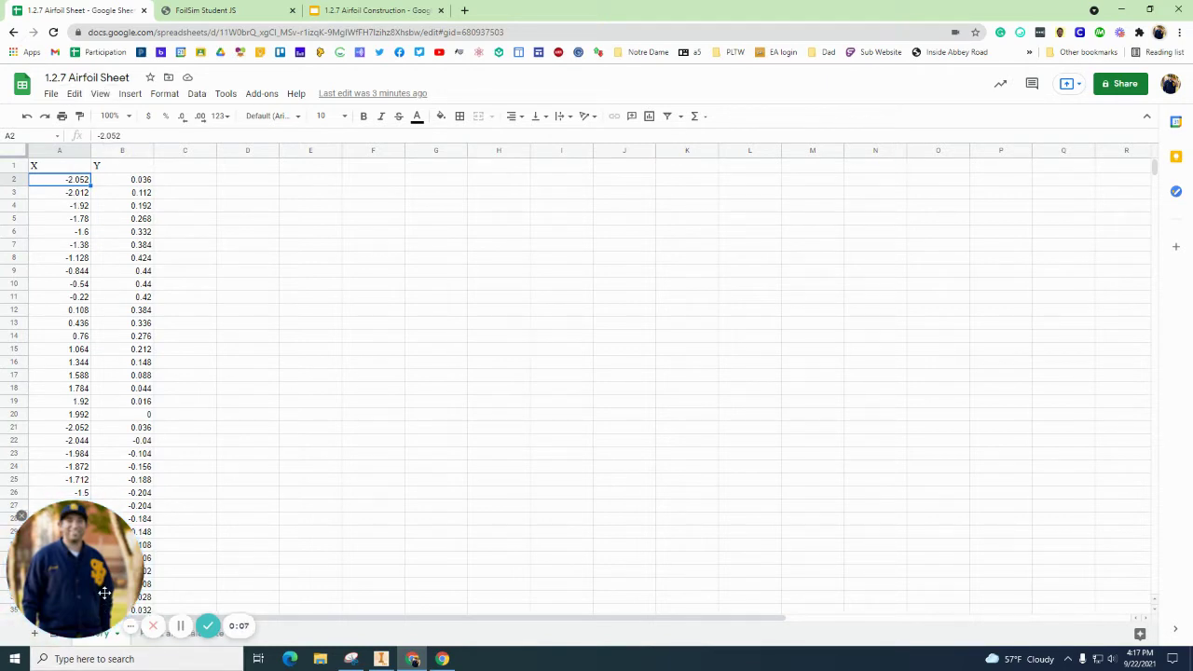
# Review the Paste and Calculate and Query coordinate sheets and the finished airfoil part in Inventor.
pyautogui.click(160, 632)
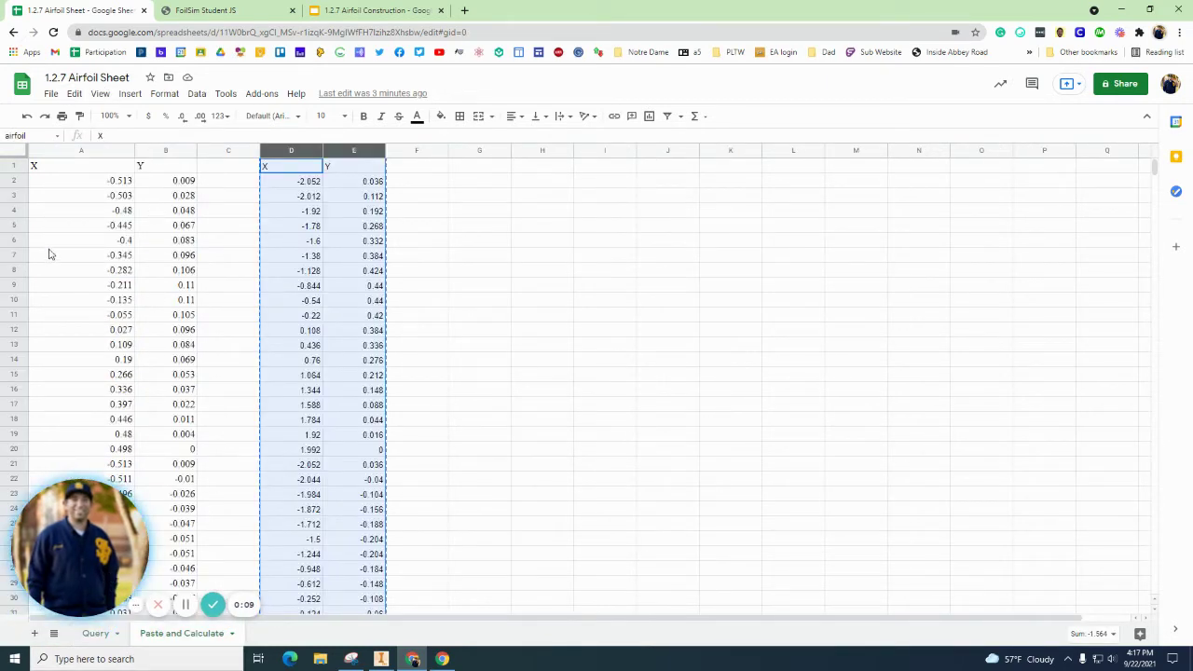
pyautogui.click(95, 632)
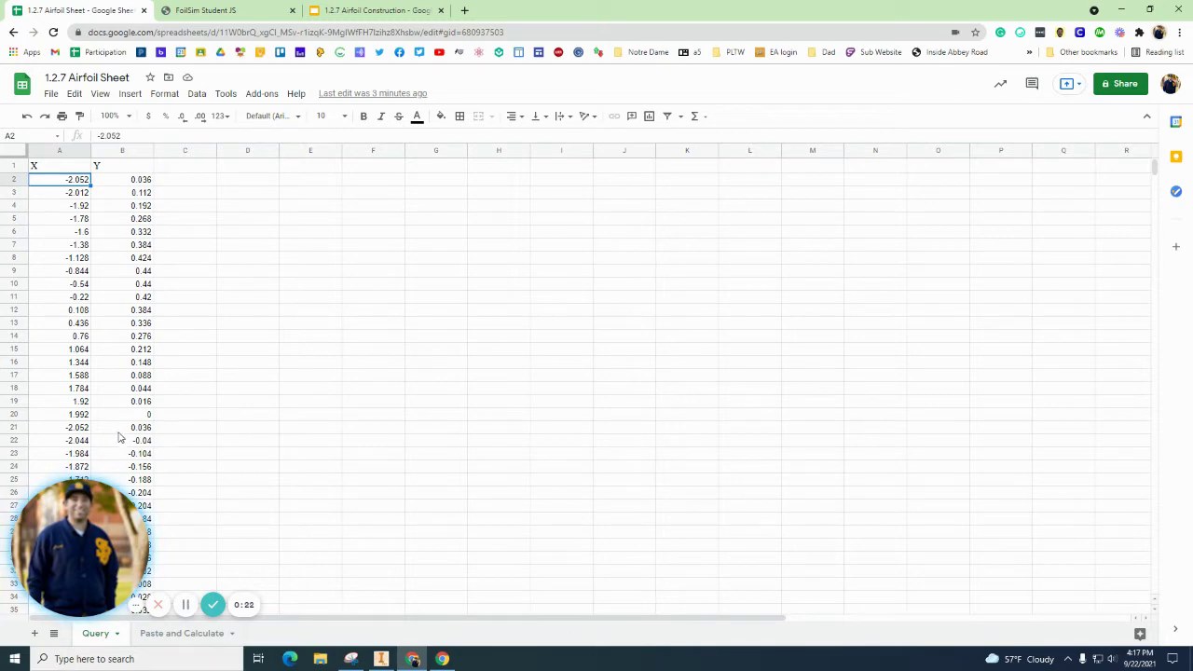
pyautogui.click(383, 660)
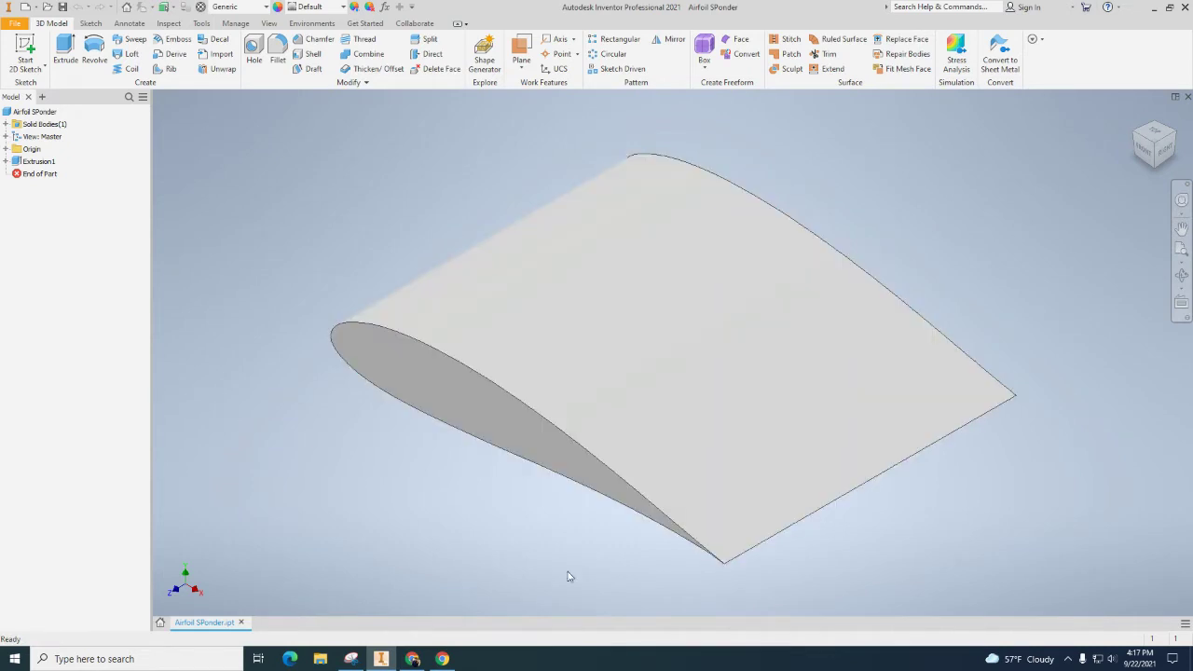
pyautogui.click(443, 659)
pyautogui.click(413, 658)
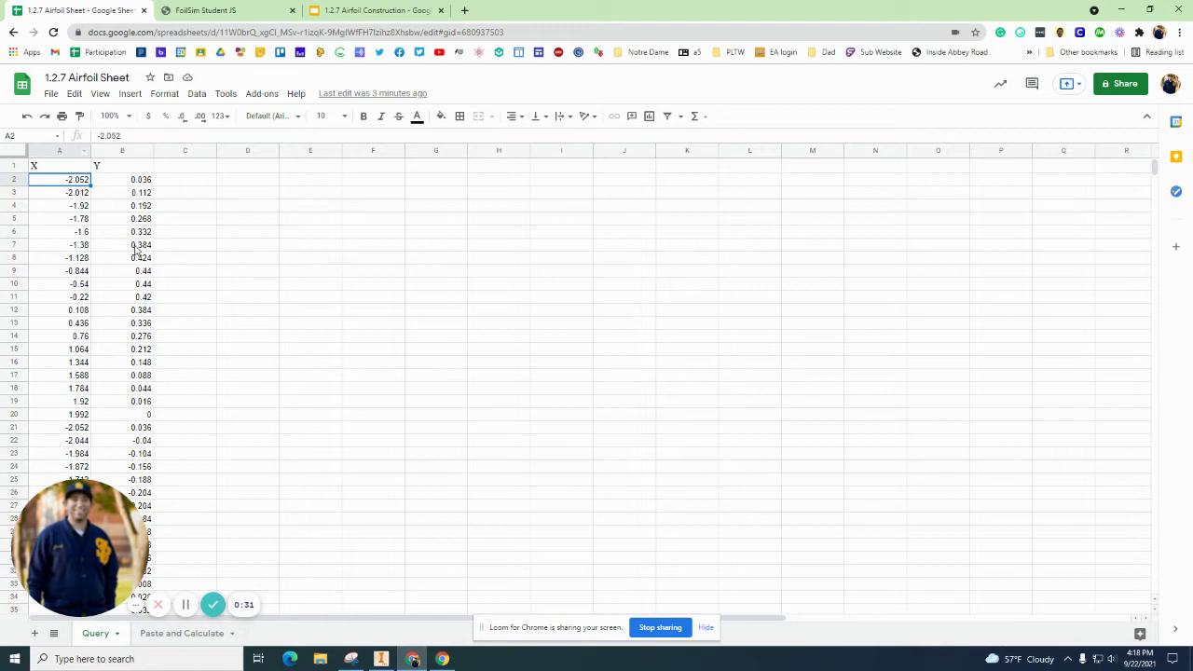
# Download the 1.2.7 Airfoil Sheet spreadsheet as a Microsoft Excel (.xlsx) file.
pyautogui.click(51, 94)
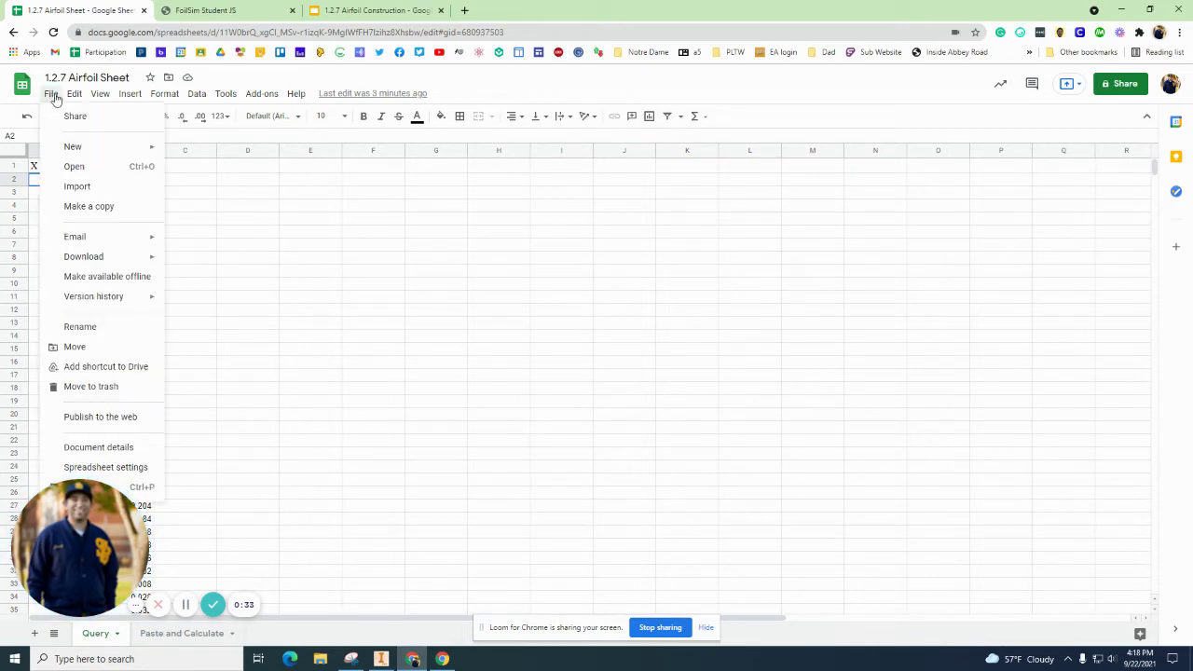
pyautogui.moveTo(98, 257)
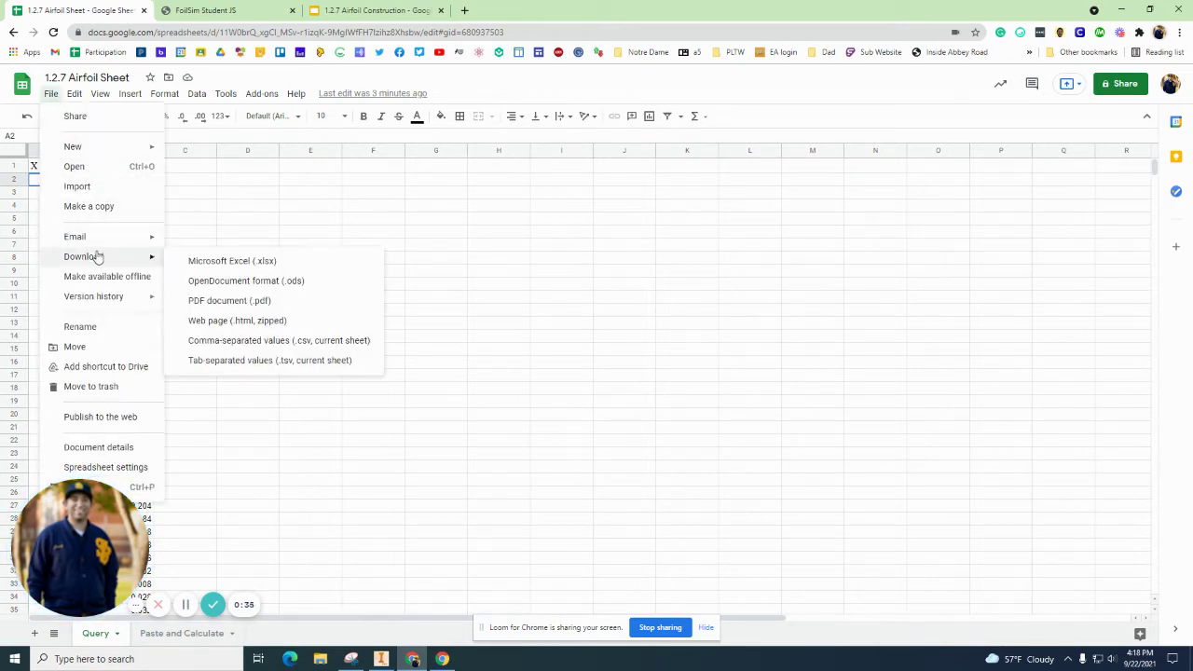
pyautogui.click(231, 264)
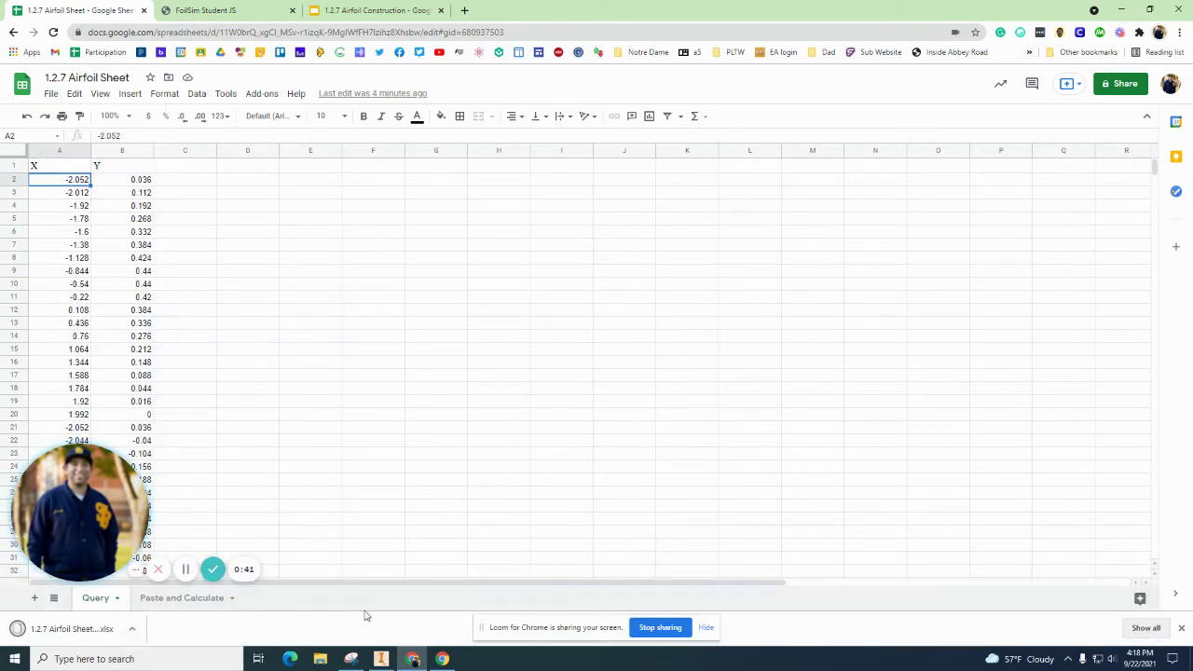
# Switch to Inventor, create a new part from the Standard.ipt template, and start a 2D sketch on the front (XY) plane.
pyautogui.click(380, 659)
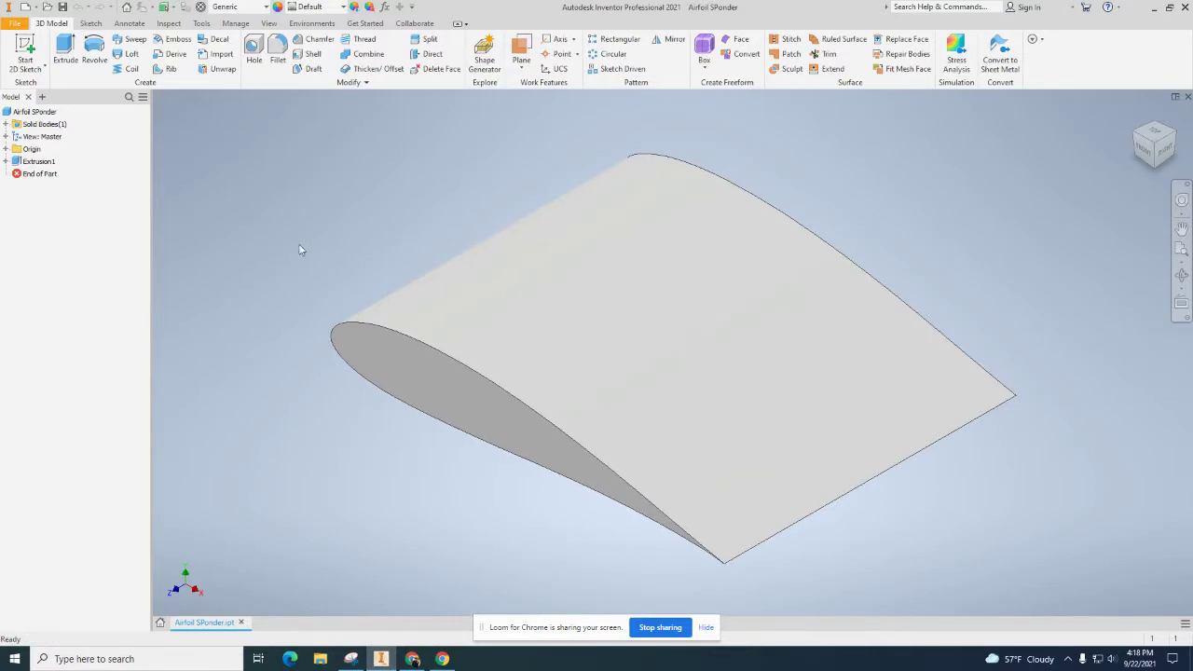
pyautogui.click(21, 29)
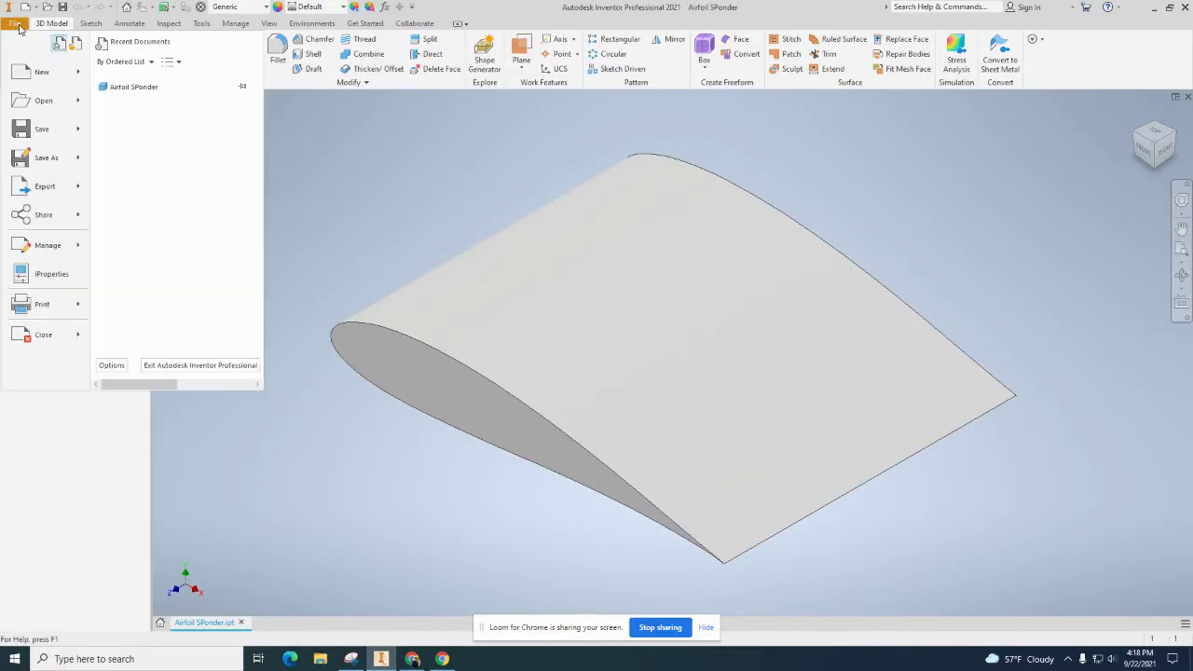
pyautogui.click(39, 74)
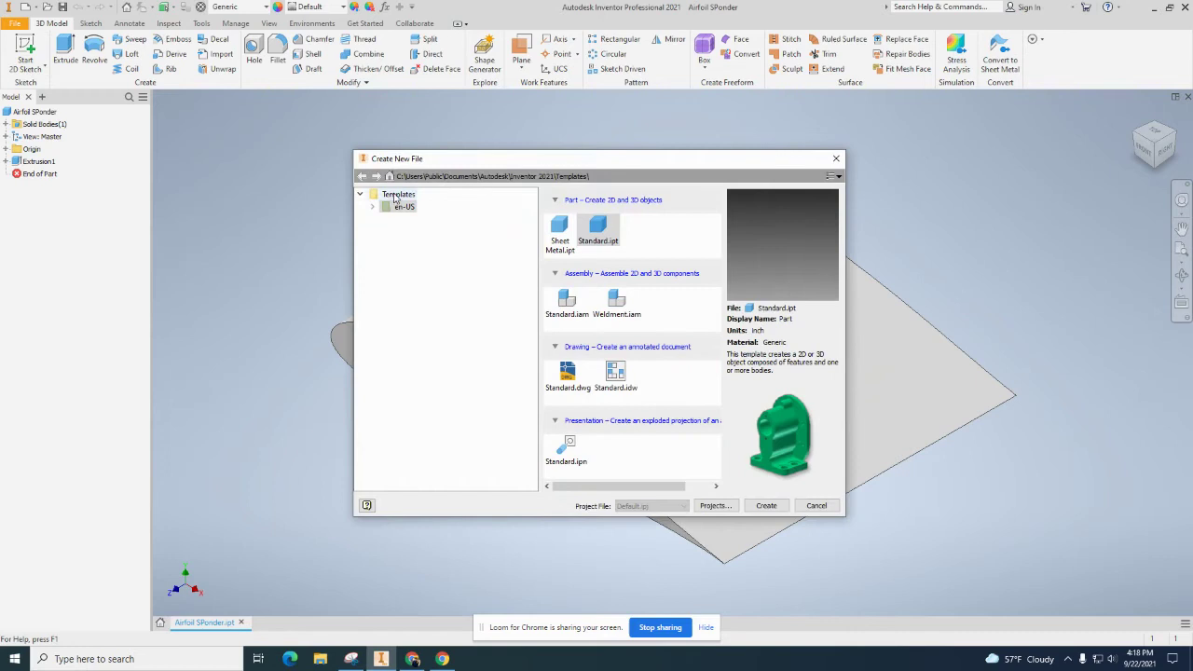
pyautogui.doubleClick(602, 228)
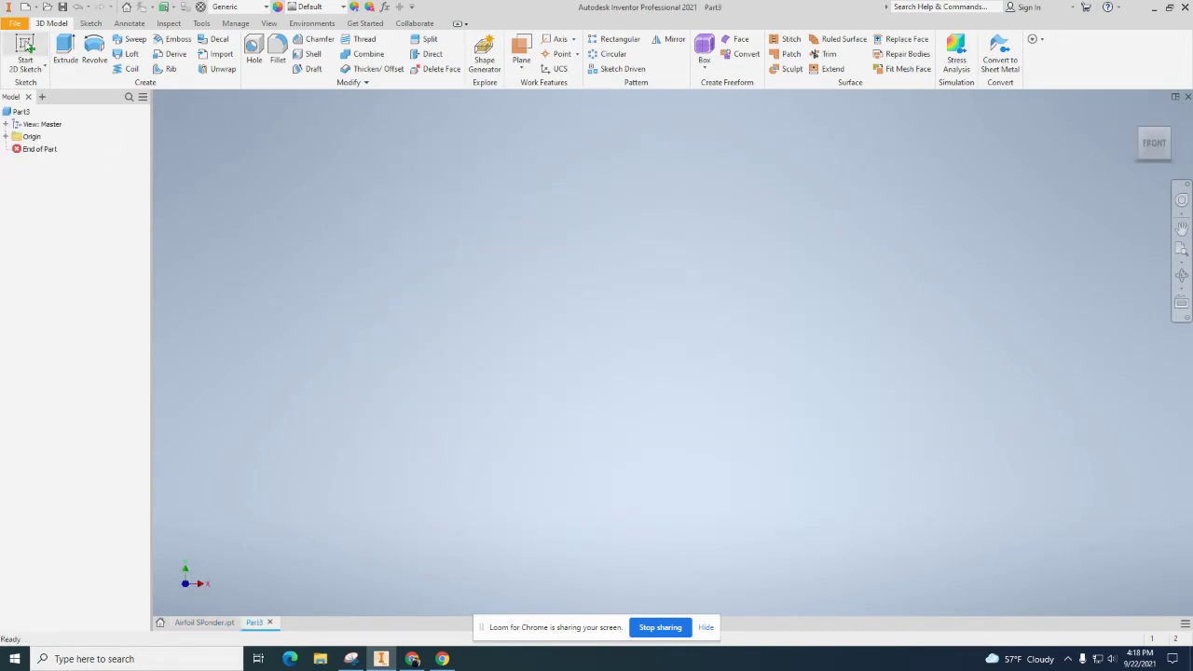
pyautogui.click(27, 47)
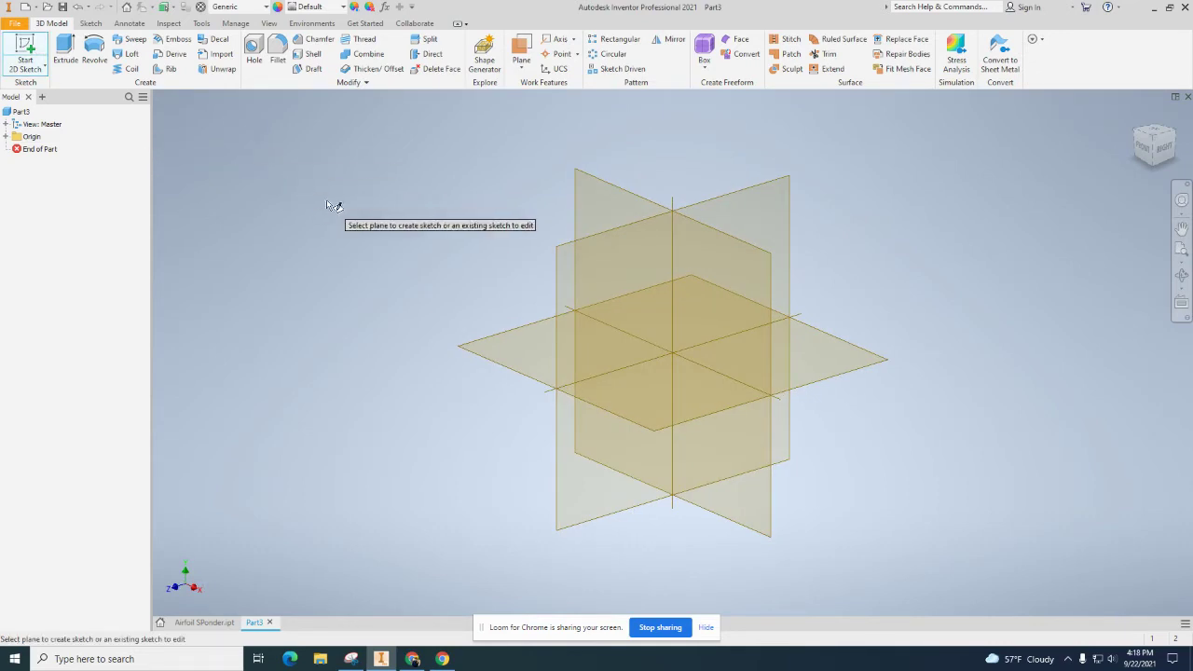
pyautogui.click(592, 186)
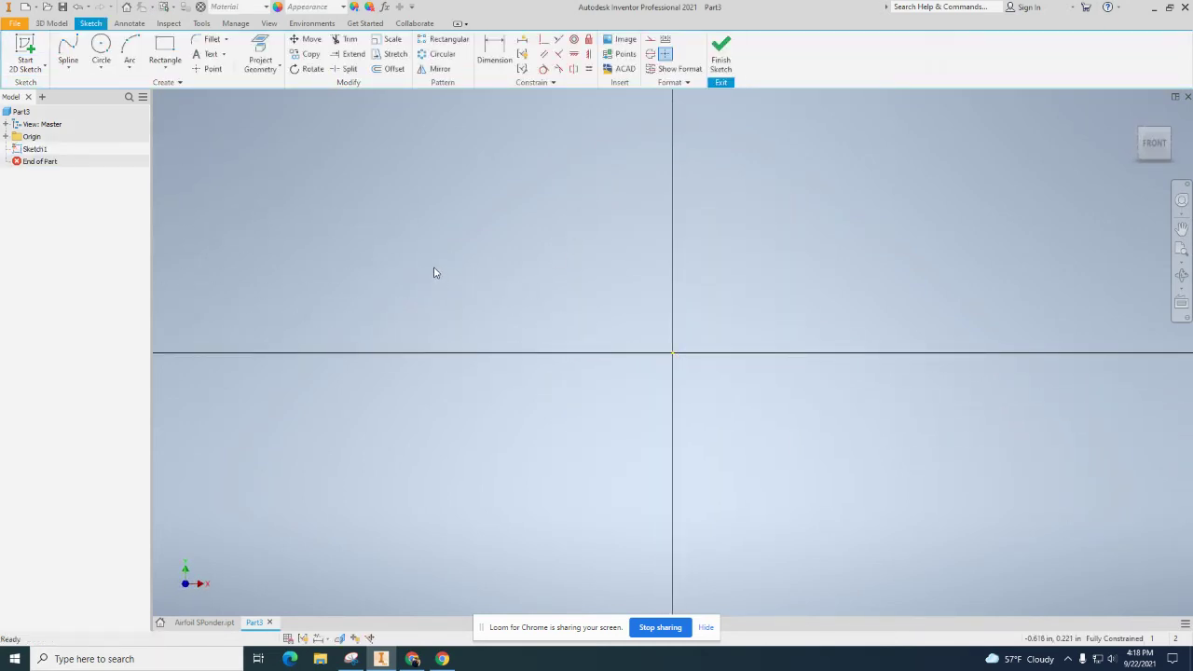
# Import the airfoil points into the sketch from 1.2.7 Airfoil Sheet (1).xlsx in the Downloads folder.
pyautogui.click(68, 67)
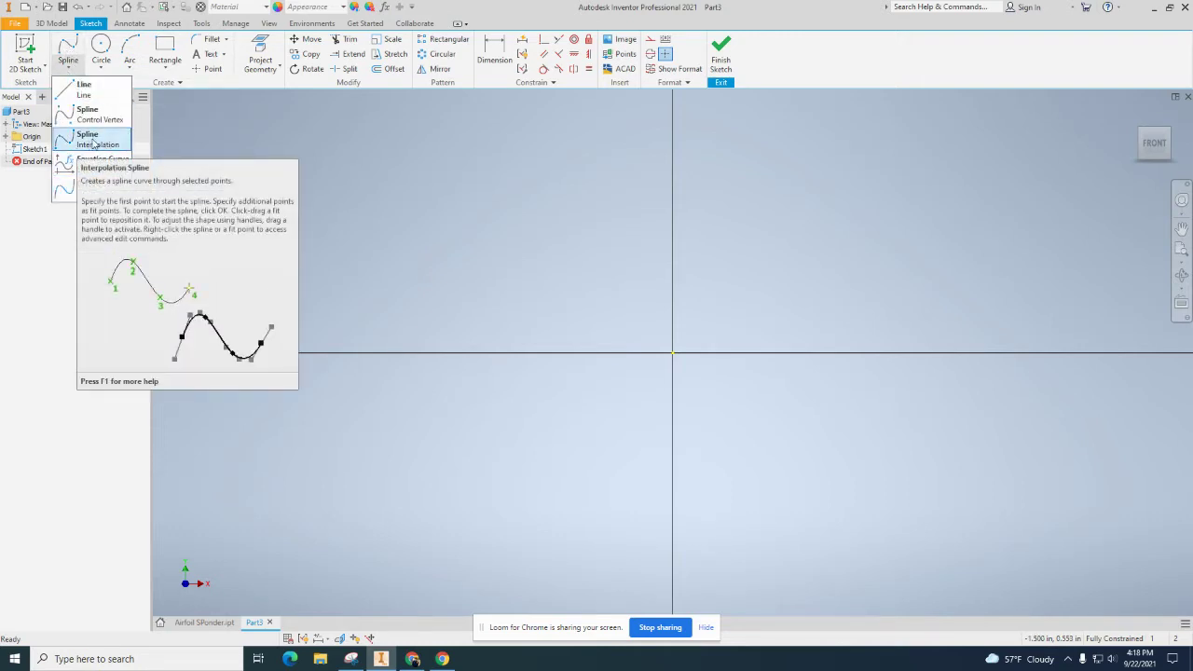
pyautogui.click(94, 145)
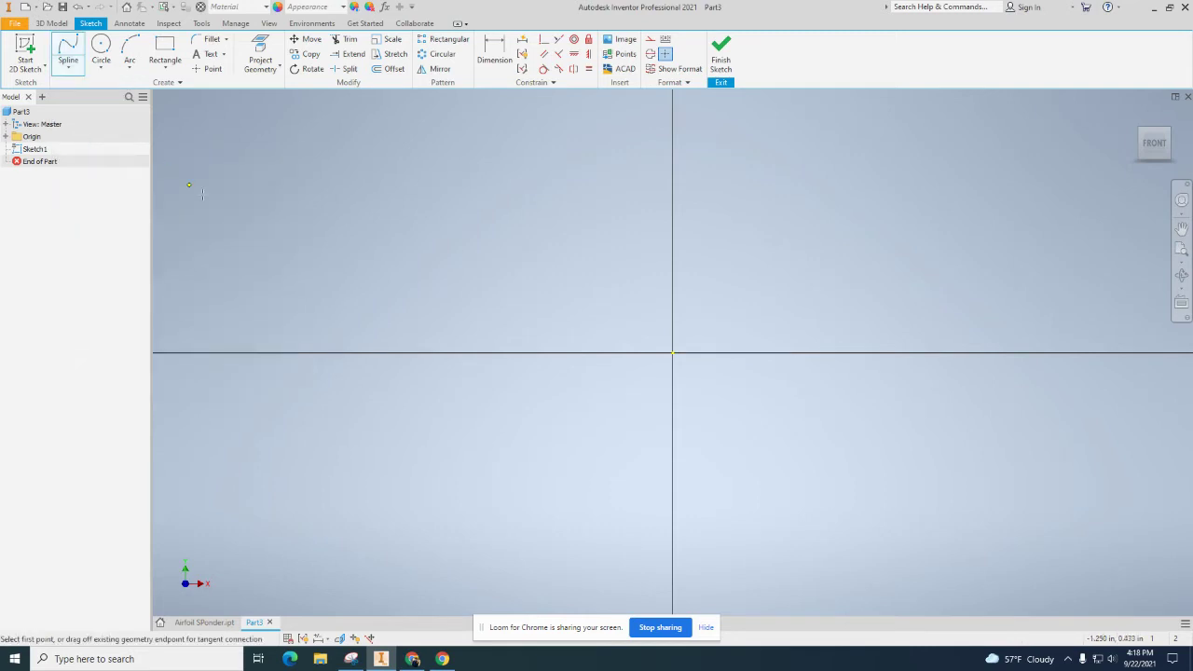
pyautogui.click(621, 56)
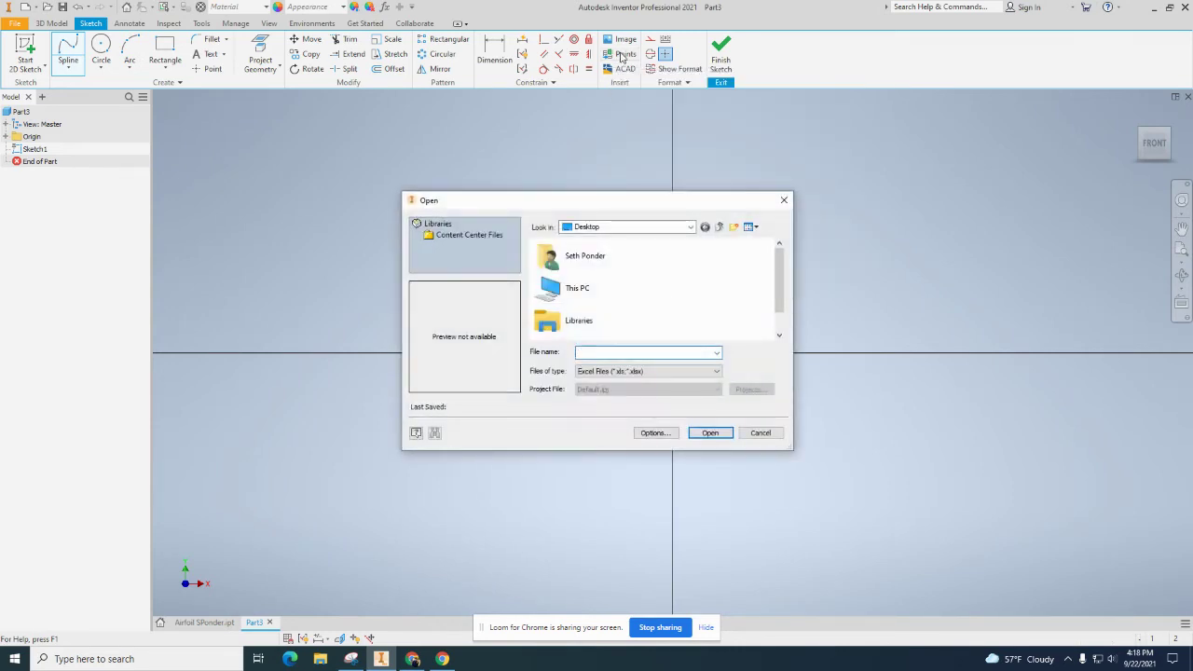
pyautogui.click(585, 229)
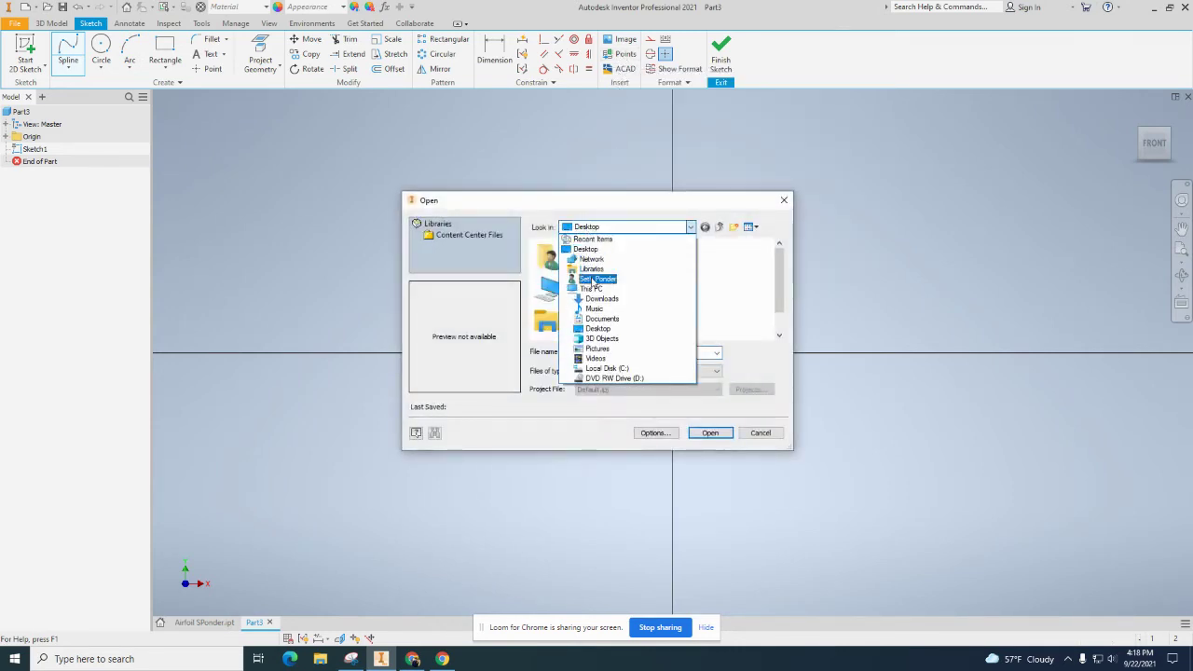
pyautogui.click(601, 304)
pyautogui.click(596, 272)
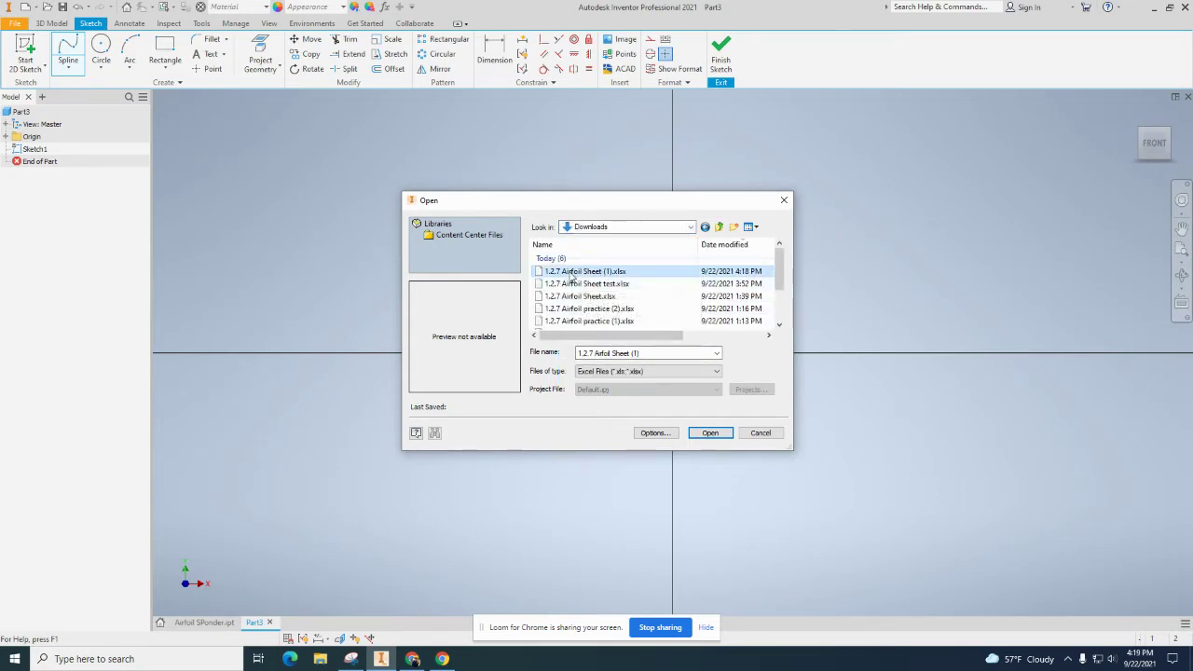
pyautogui.click(706, 433)
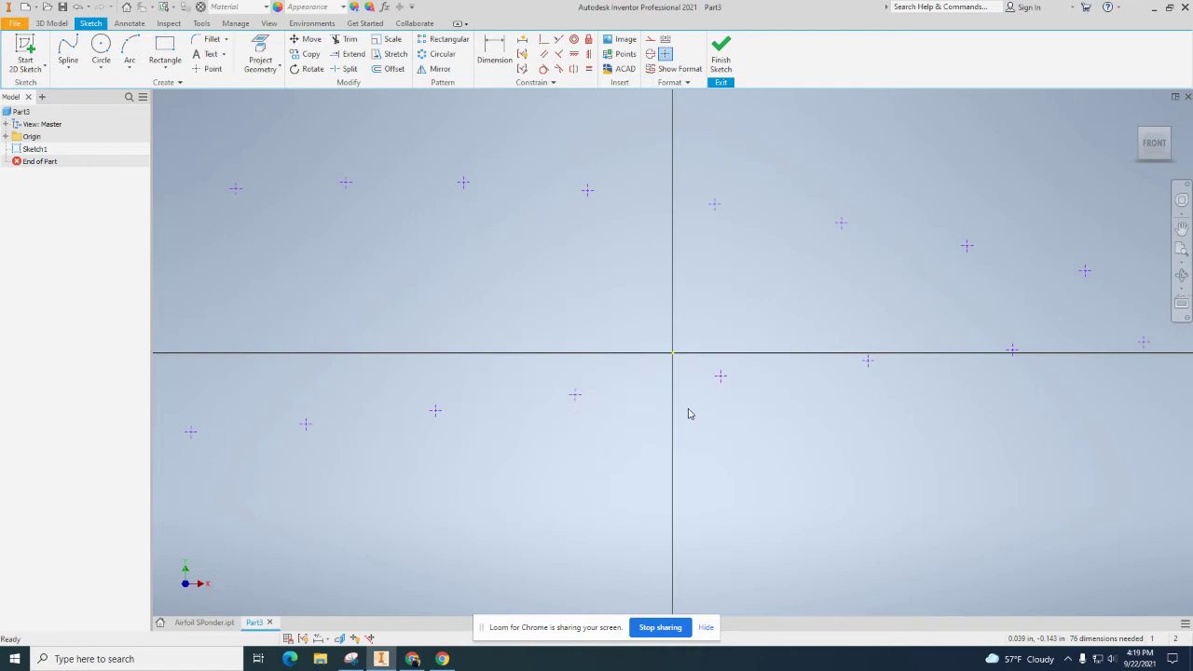
pyautogui.scroll(8, 665, 301)
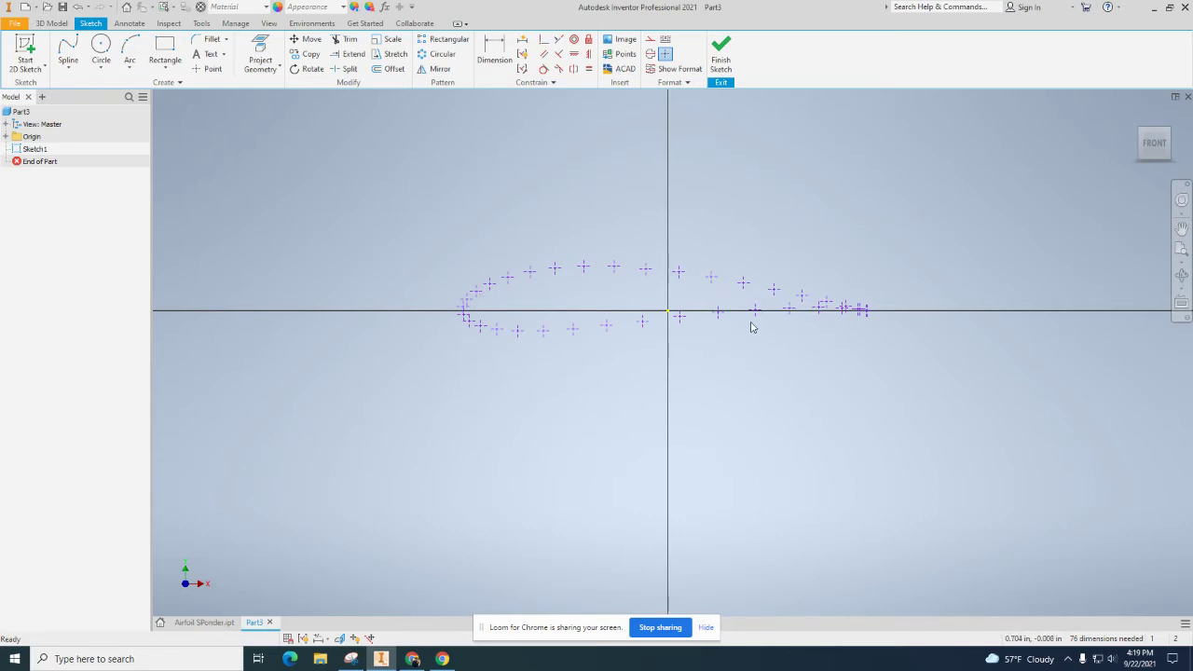
pyautogui.scroll(4, 857, 322)
pyautogui.scroll(-10, 857, 321)
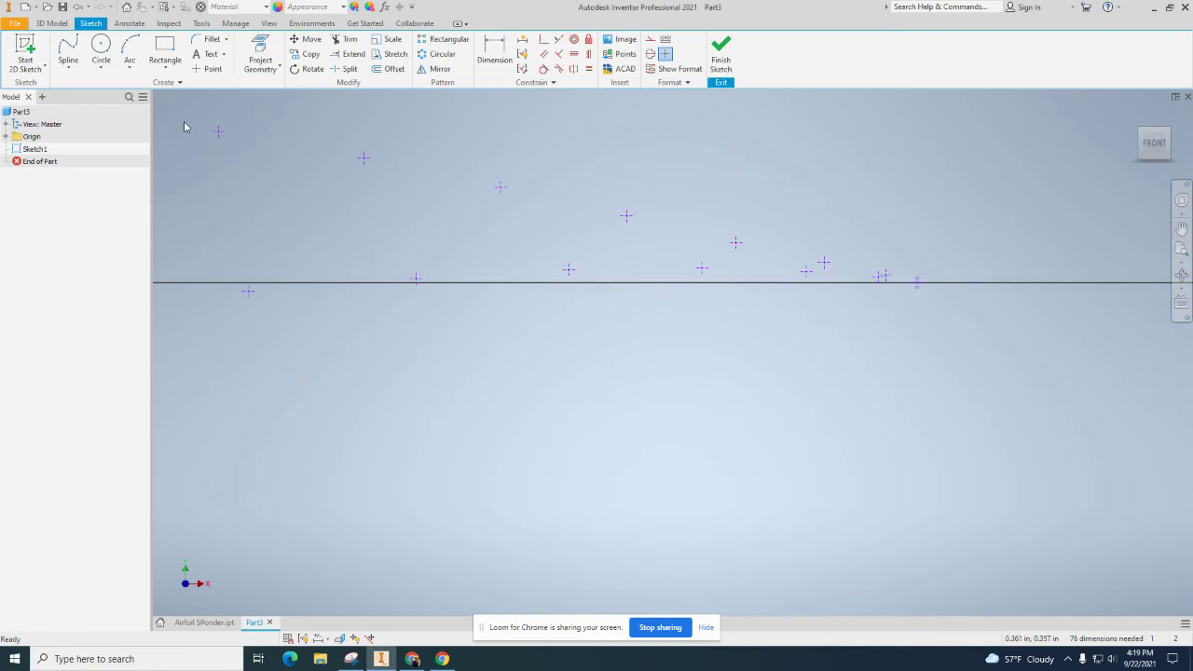
pyautogui.click(71, 70)
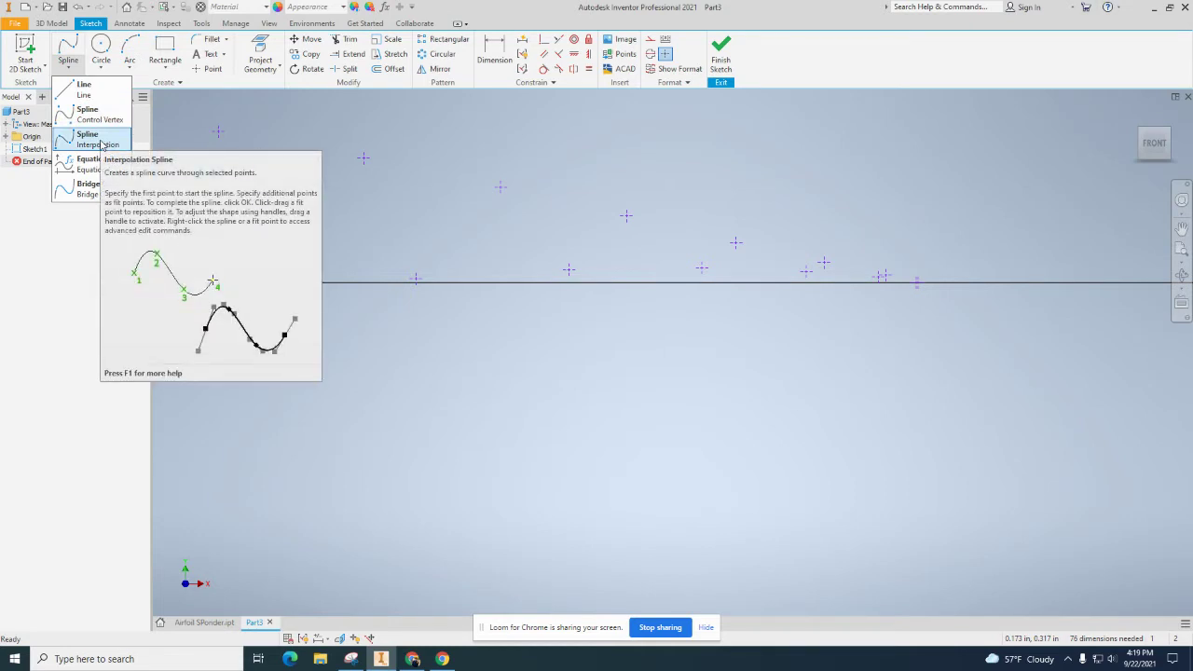
pyautogui.click(100, 145)
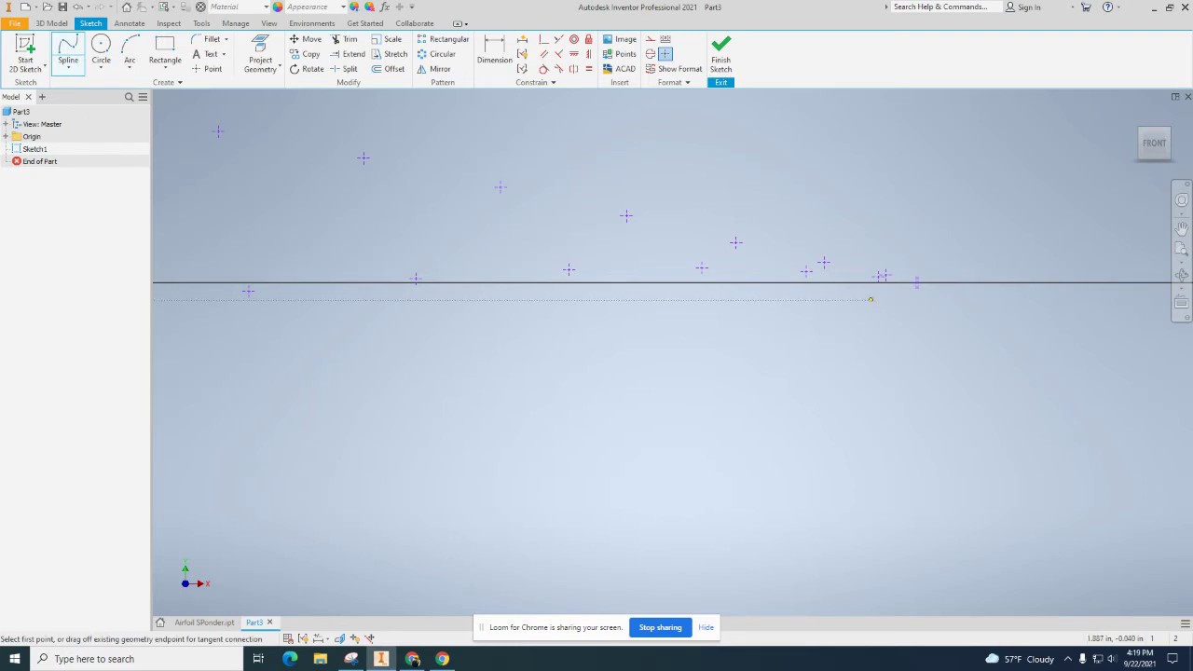
pyautogui.scroll(-3, 932, 290)
pyautogui.scroll(8, 926, 285)
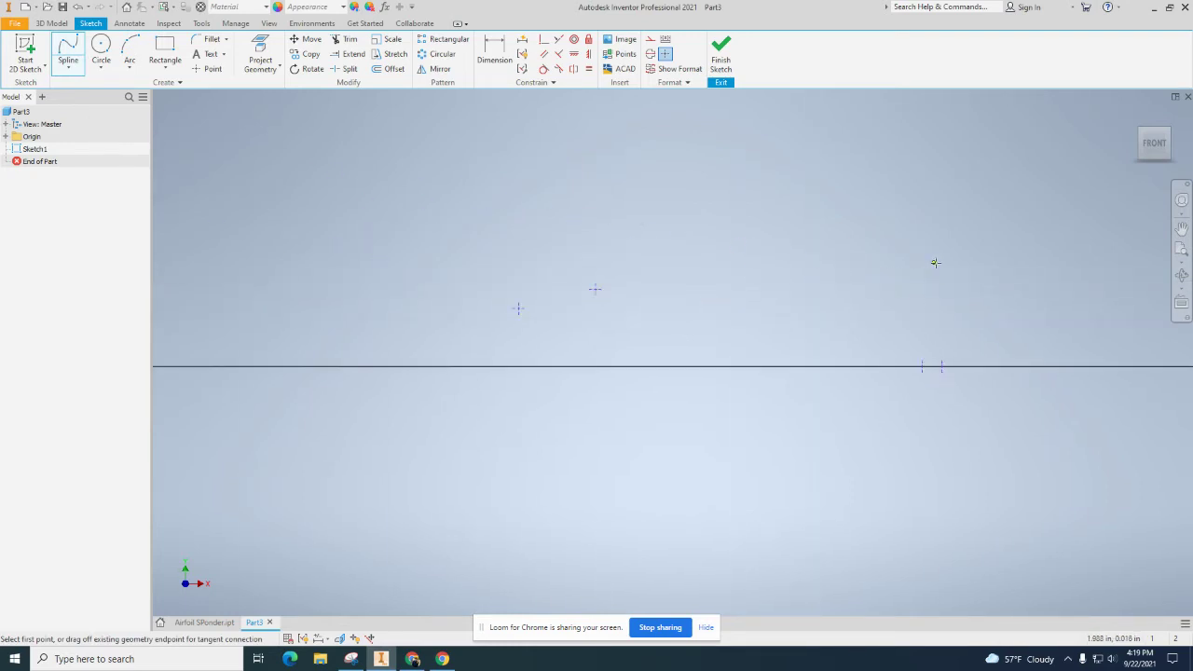
pyautogui.scroll(2, 923, 382)
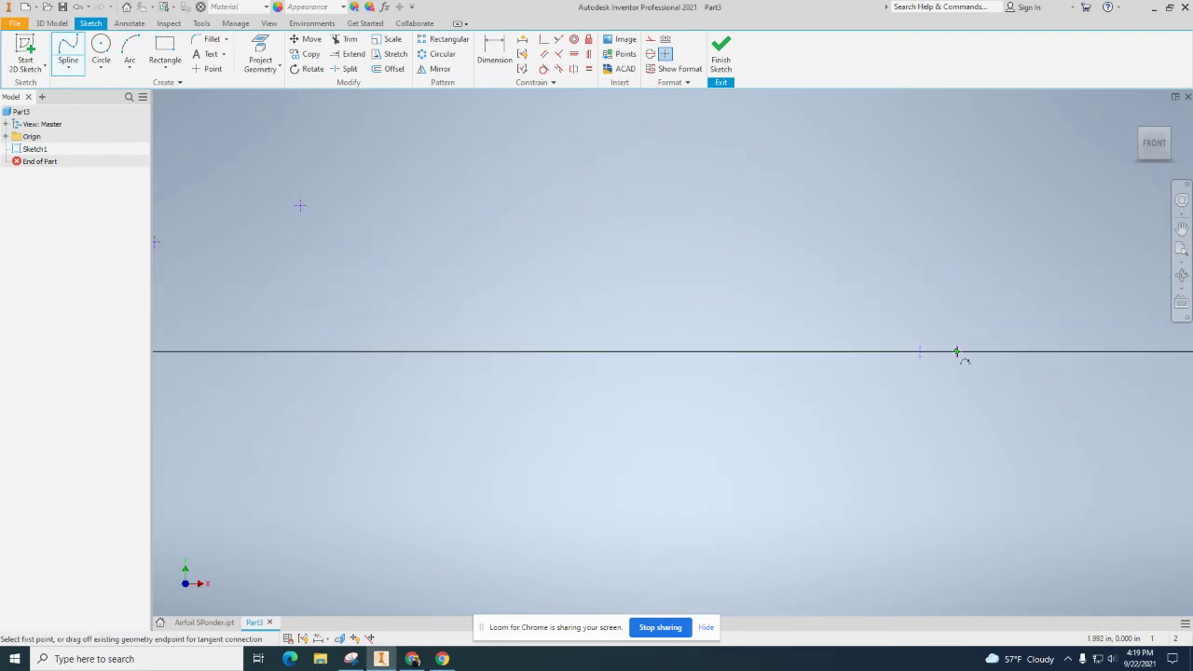
pyautogui.click(954, 353)
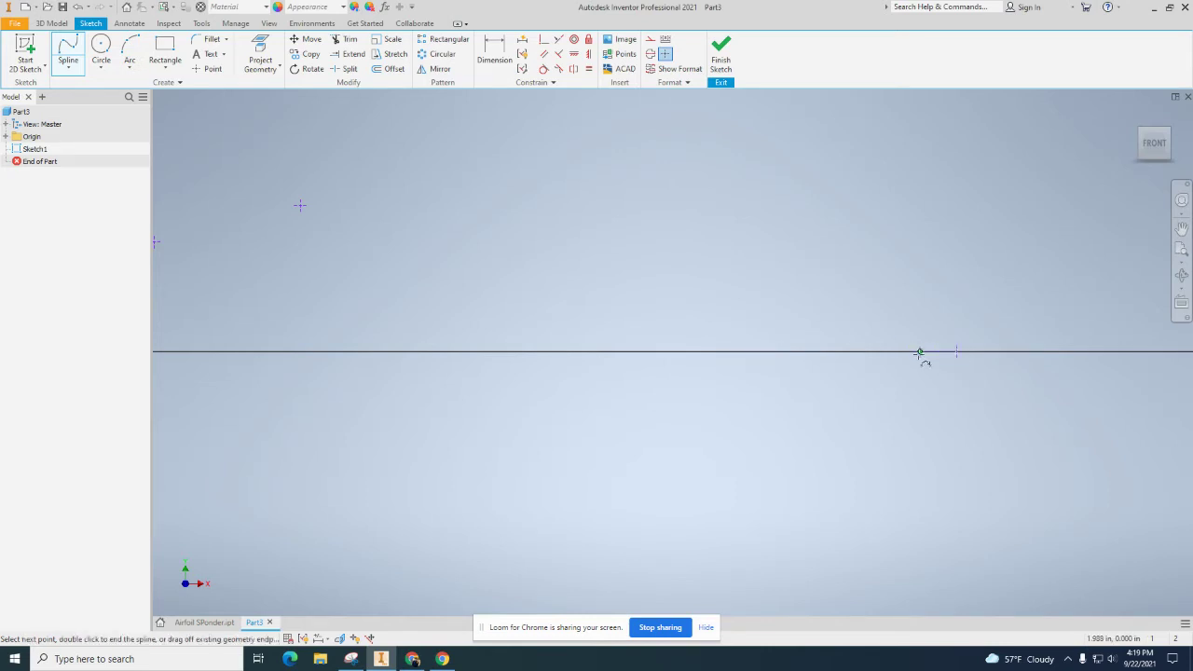
pyautogui.click(919, 353)
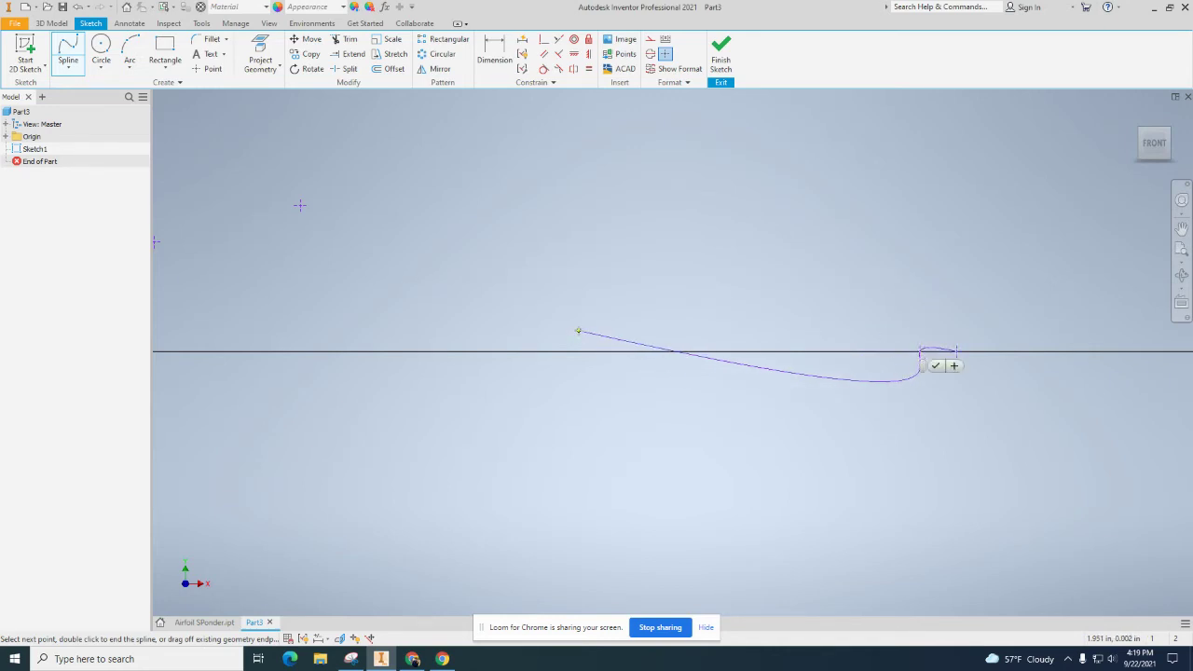
pyautogui.press('Escape')
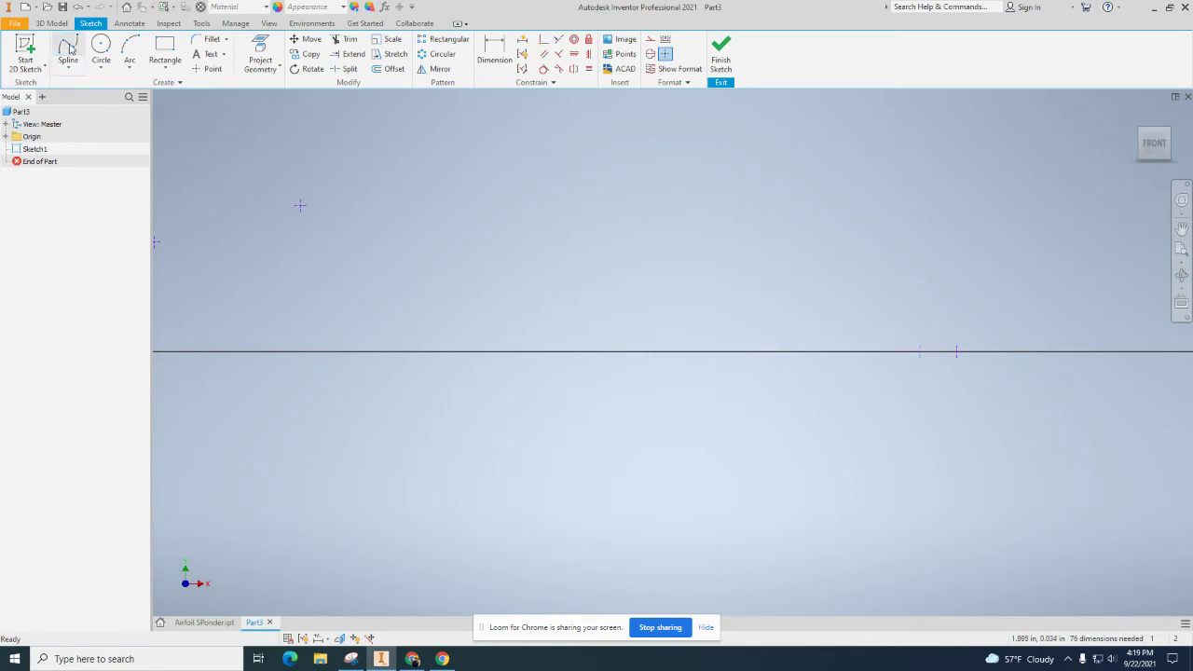
# Start an interpolation spline at the airfoil's trailing-edge point and run it through the first neighbouring lower-surface points.
pyautogui.click(70, 70)
pyautogui.click(89, 140)
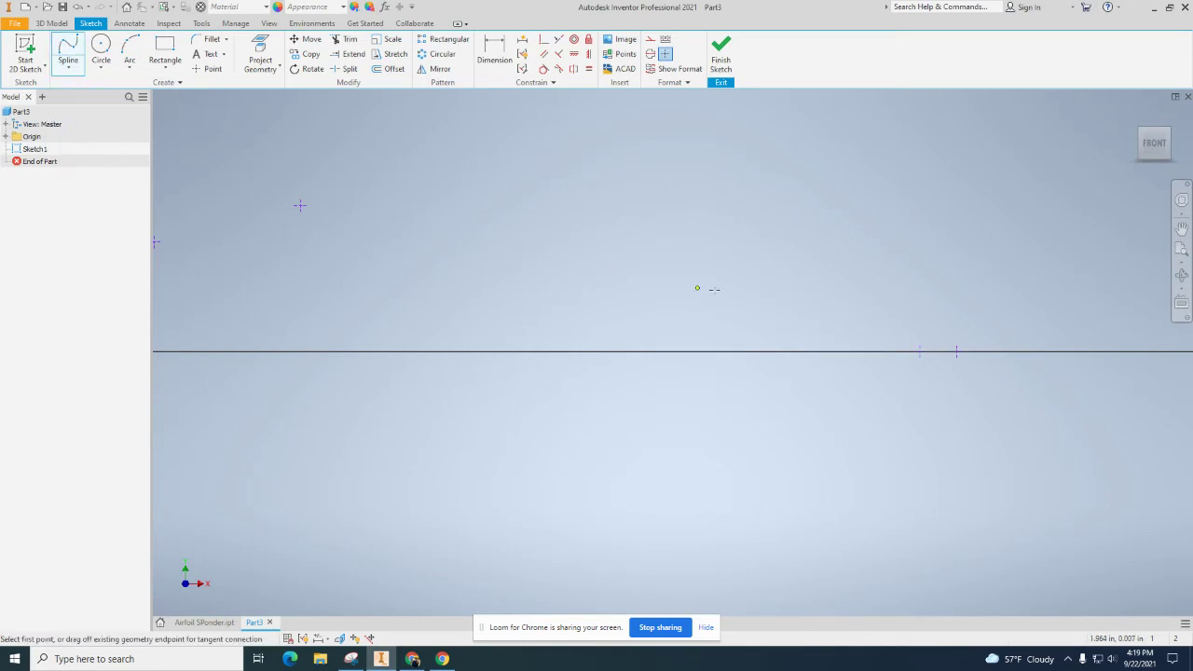
pyautogui.click(957, 351)
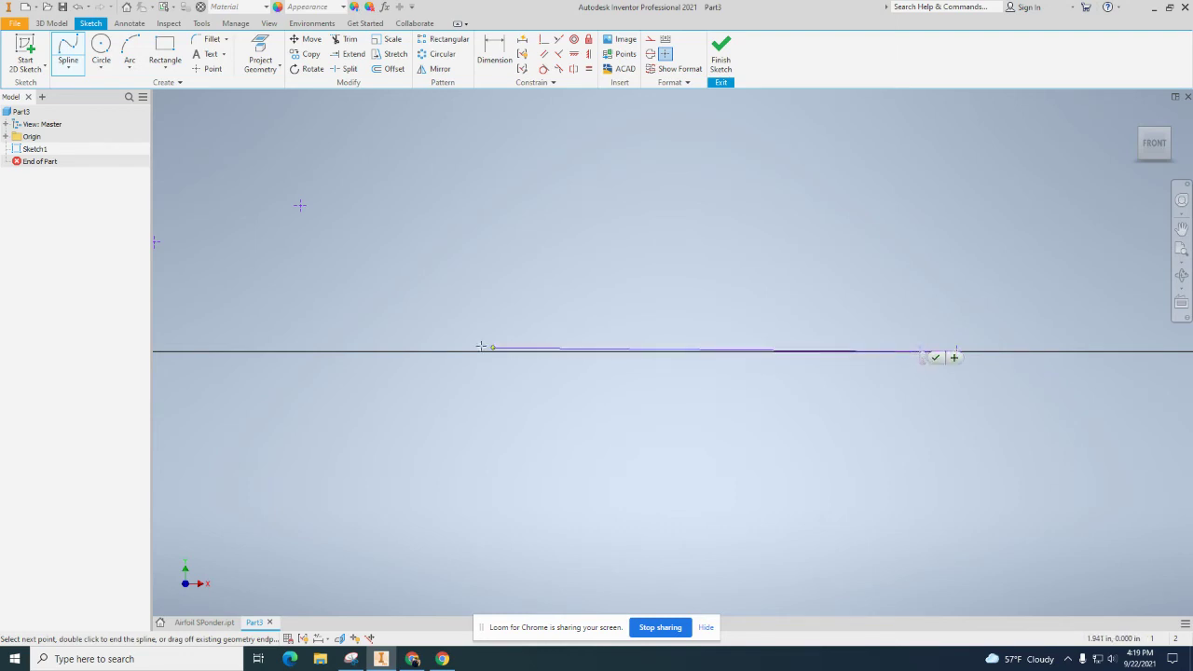
pyautogui.press('F2')
pyautogui.moveTo(248, 272); pyautogui.dragTo(631, 308)
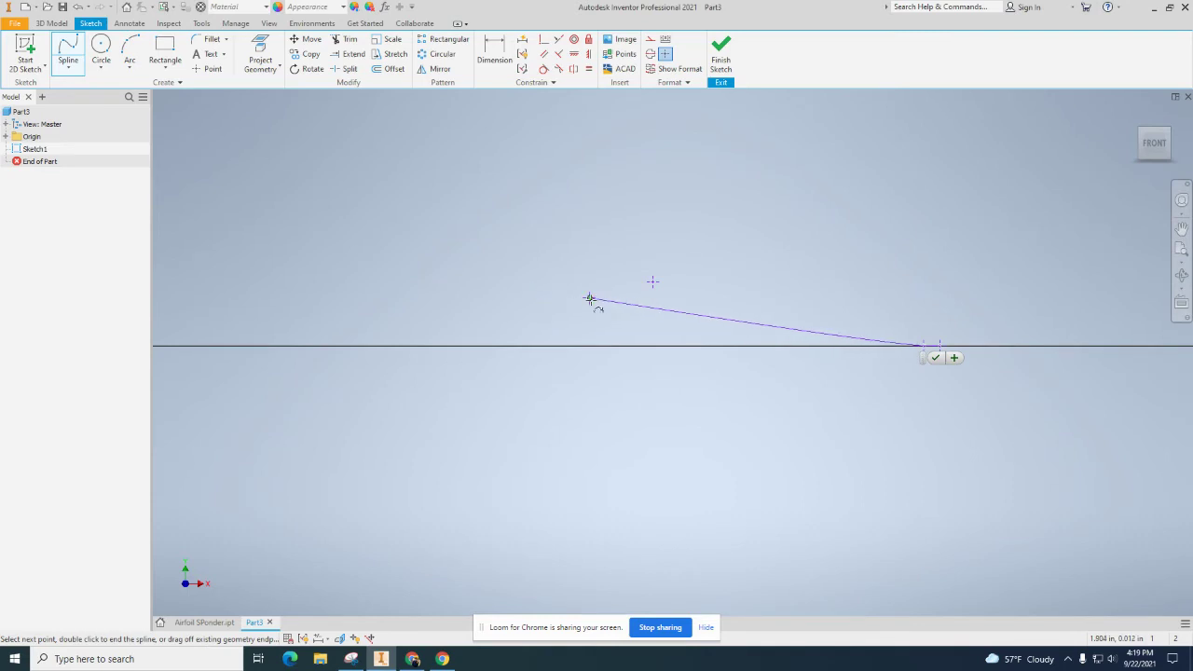
pyautogui.click(589, 298)
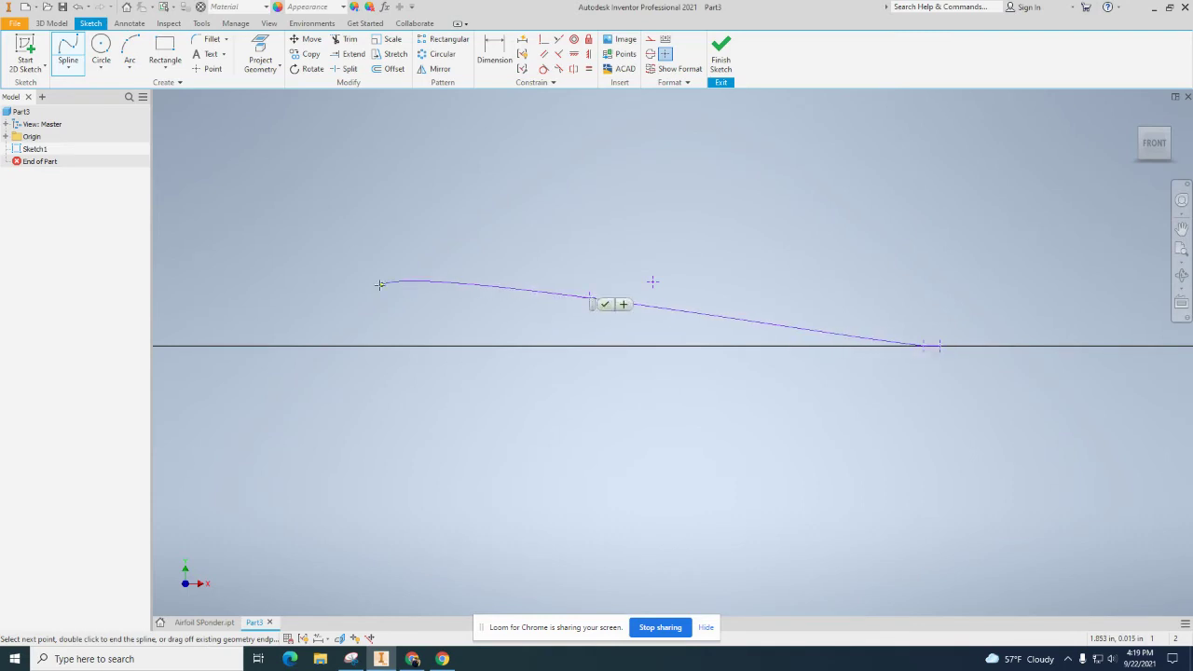
# Continue the spline through the imported lower-surface points from the trailing edge to just short of the vertical axis.
pyautogui.scroll(3, 344, 277)
pyautogui.scroll(-7, 345, 276)
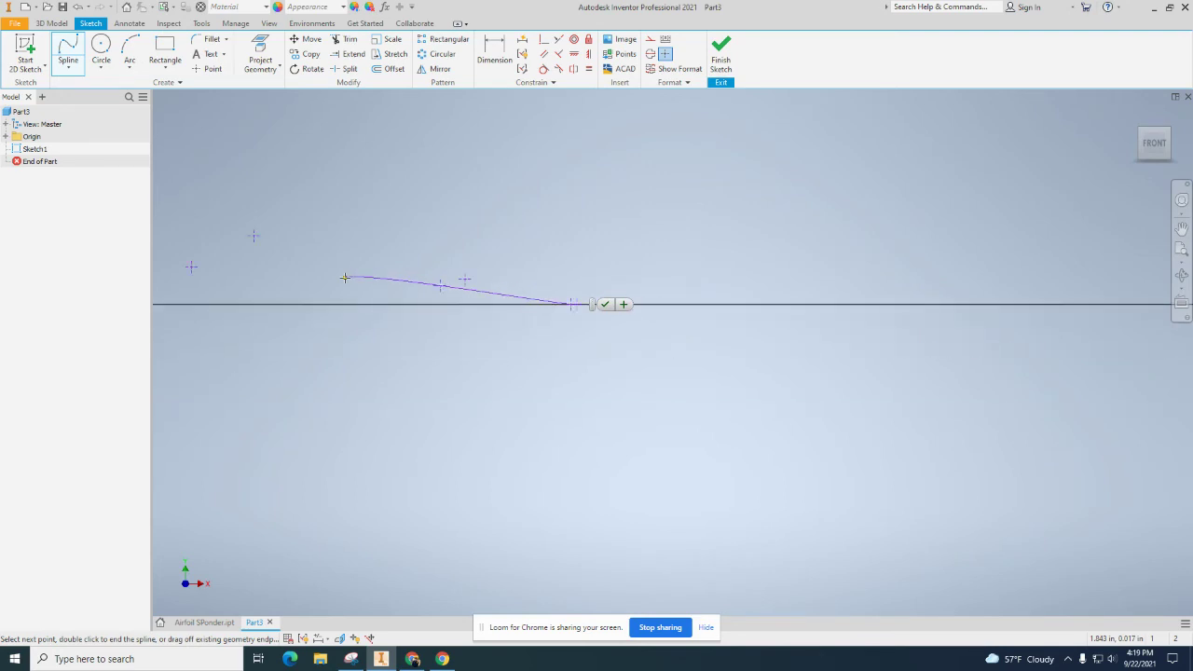
pyautogui.scroll(3, 194, 270)
pyautogui.scroll(-3, 194, 270)
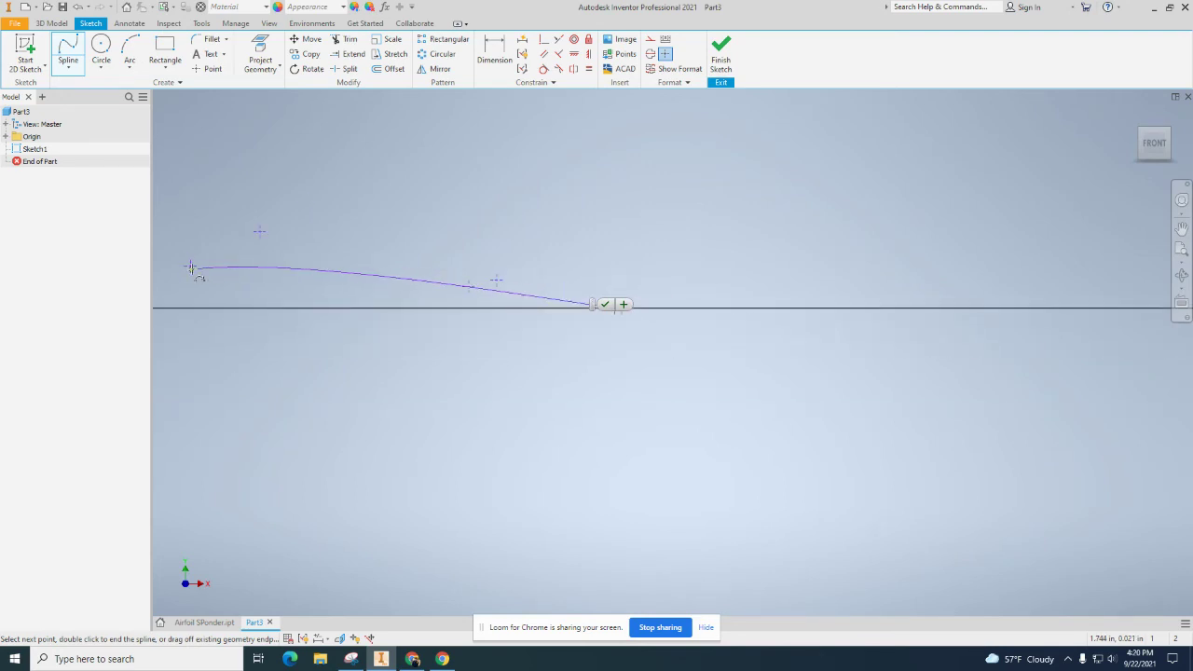
pyautogui.click(191, 270)
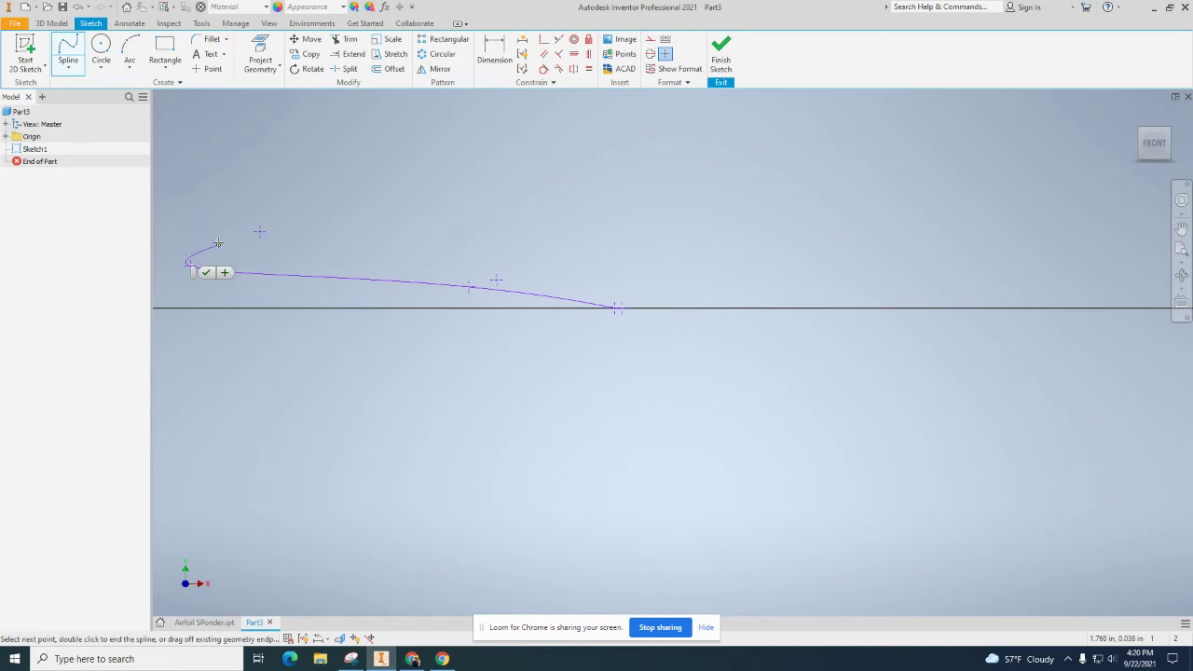
pyautogui.moveTo(218, 243); pyautogui.dragTo(904, 266, button='middle')
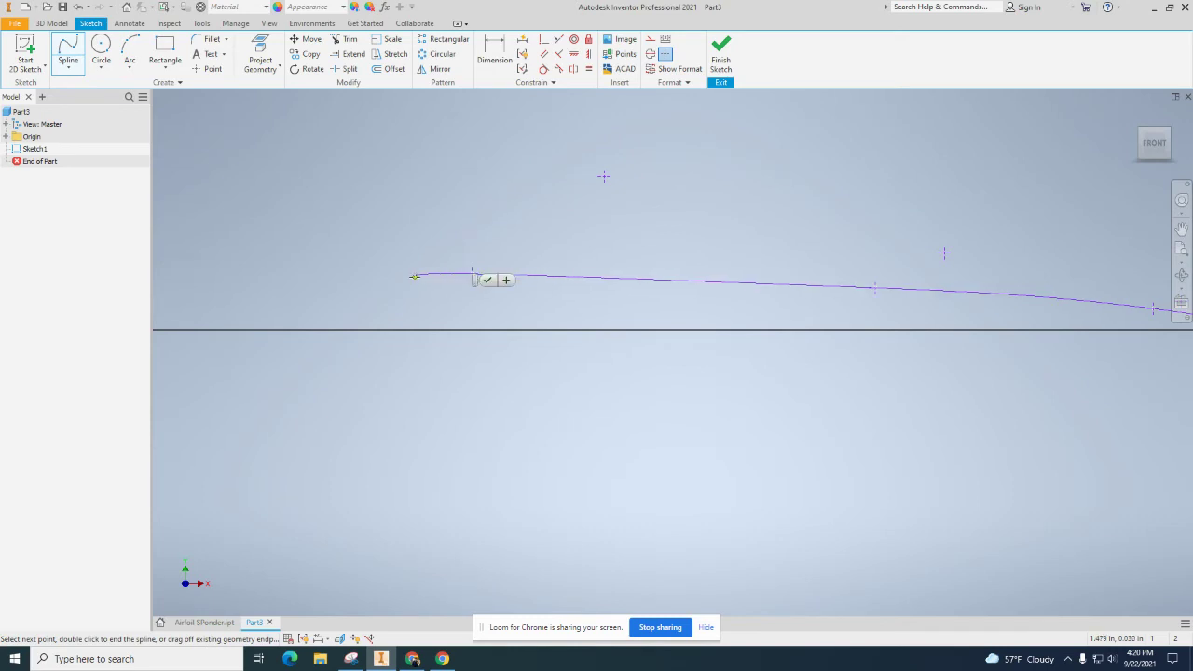
pyautogui.moveTo(413, 274)
pyautogui.mouseDown(button='middle')
pyautogui.moveTo(690, 240)
pyautogui.moveTo(978, 262)
pyautogui.mouseUp(button='middle')
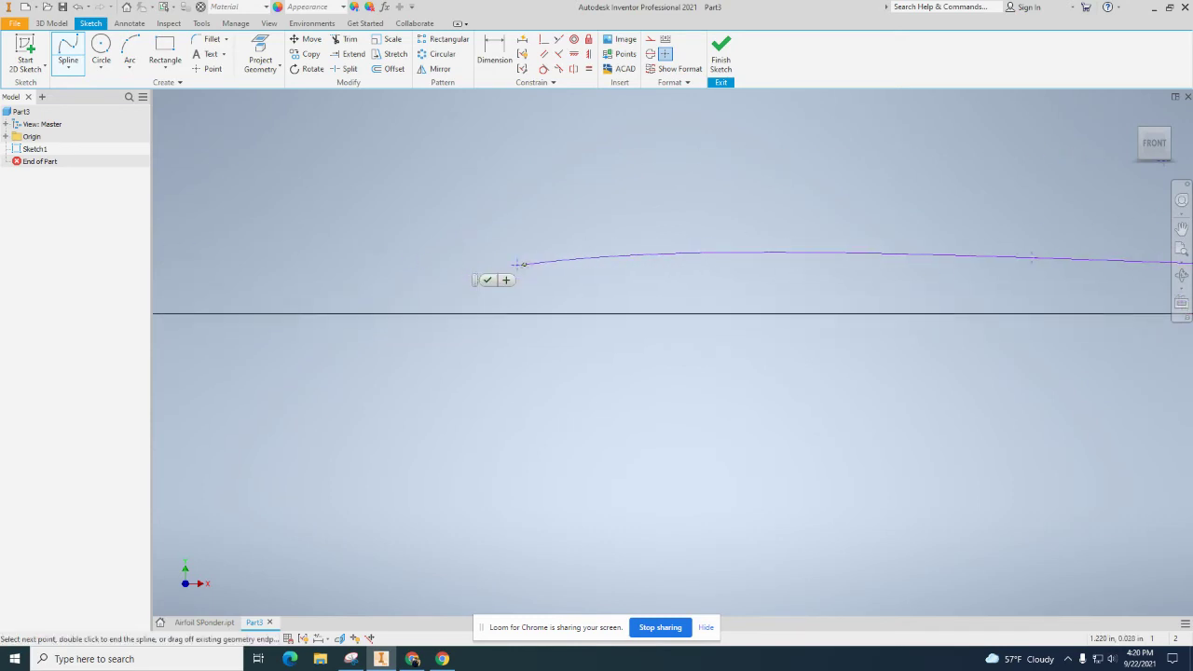
pyautogui.moveTo(470, 250)
pyautogui.mouseDown(button='middle')
pyautogui.moveTo(333, 289)
pyautogui.moveTo(363, 293)
pyautogui.mouseUp(button='middle')
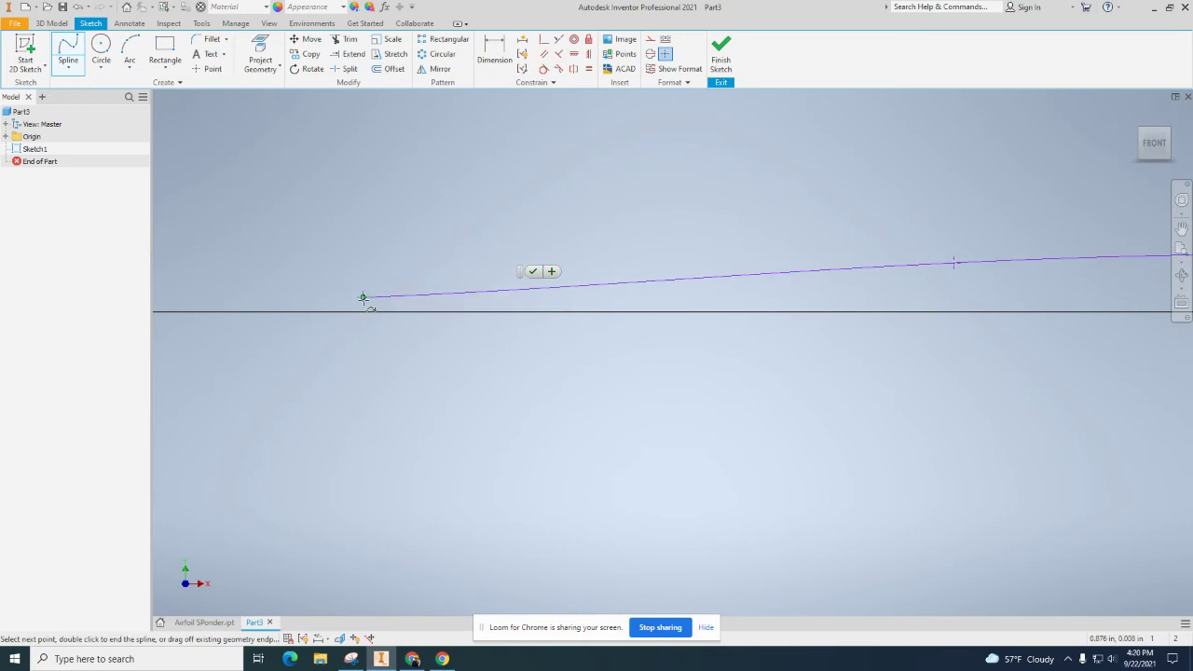
pyautogui.click(362, 297)
pyautogui.moveTo(171, 285); pyautogui.dragTo(770, 279, button='middle')
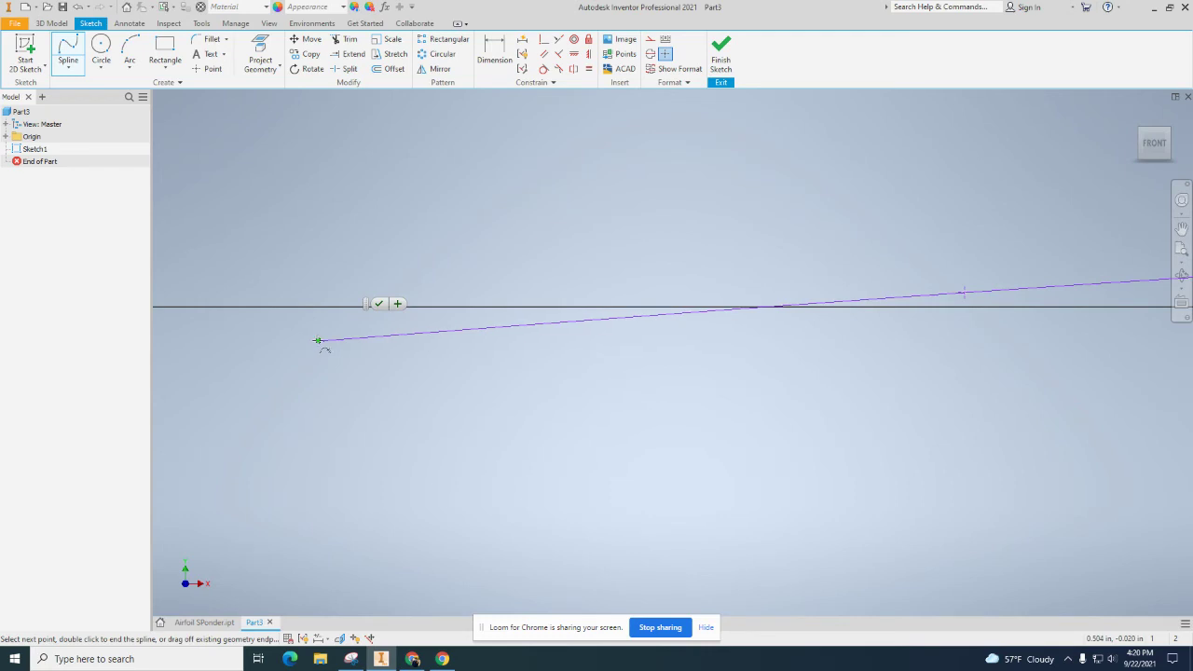
pyautogui.click(316, 341)
pyautogui.moveTo(317, 341); pyautogui.dragTo(695, 288, button='middle')
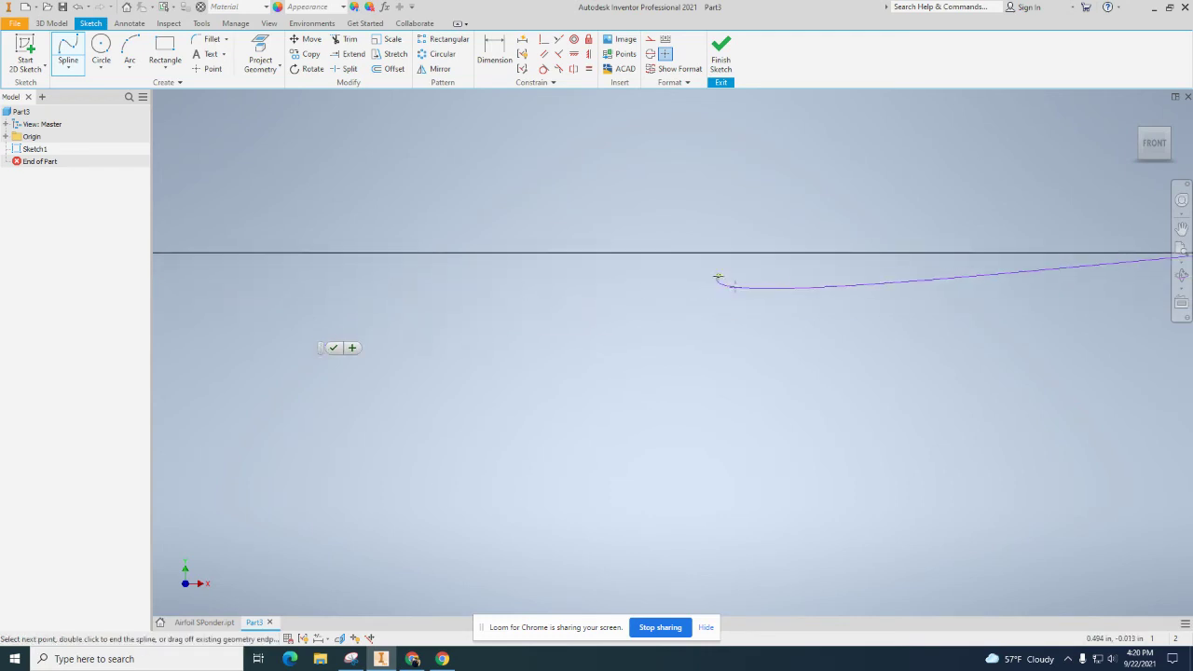
# Extend the spline through the lower-surface points from the vertical axis to the airfoil's lowest points near the nose.
pyautogui.scroll(-10, 598, 286)
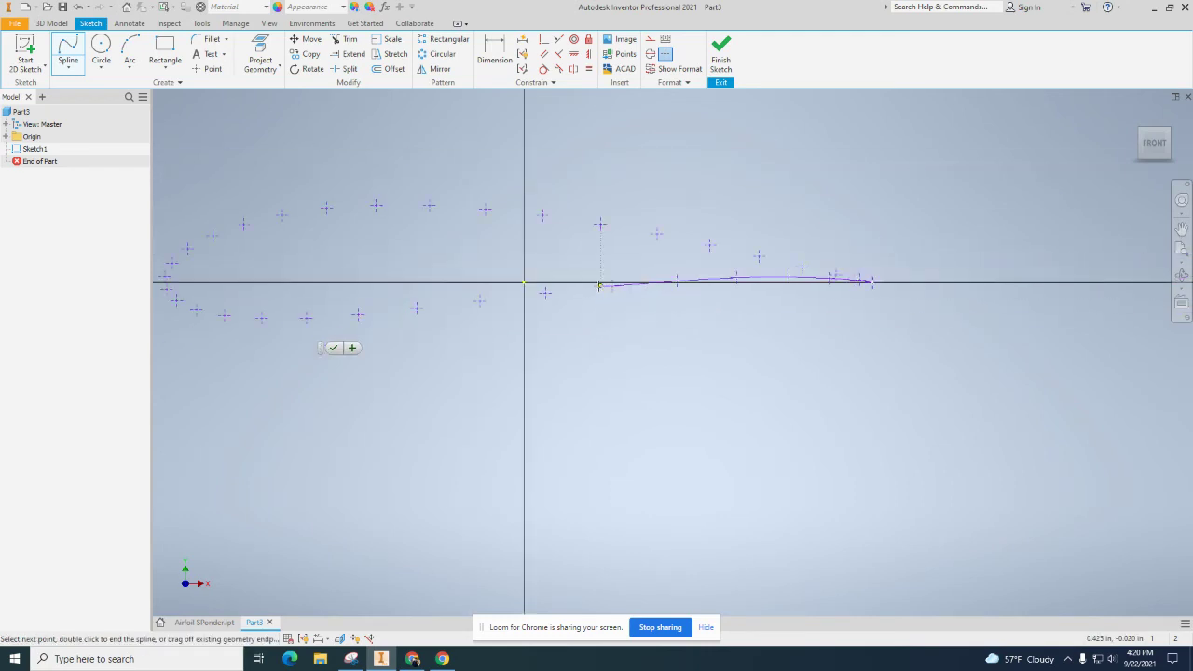
pyautogui.click(545, 293)
pyautogui.click(479, 301)
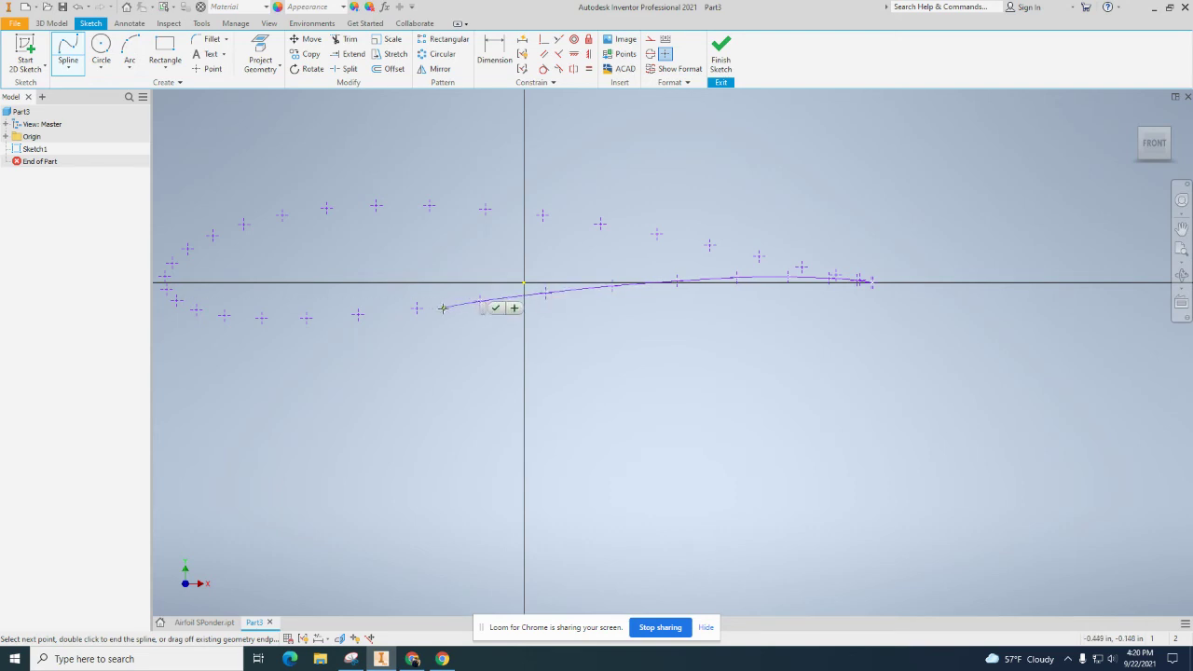
pyautogui.click(417, 308)
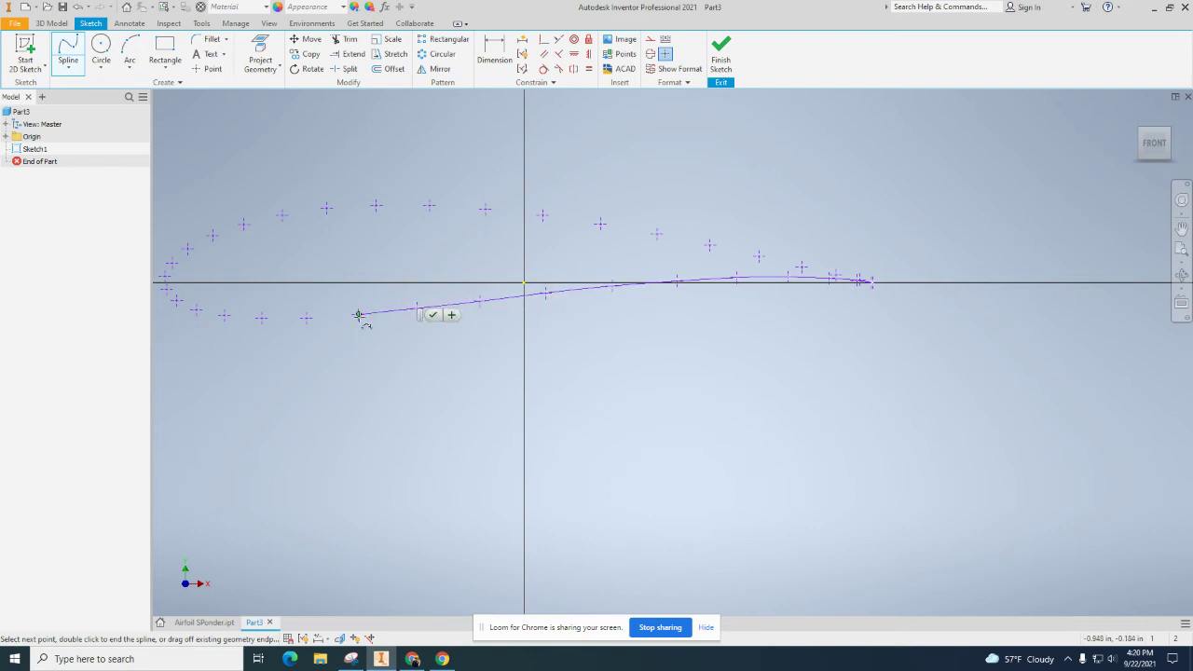
pyautogui.click(358, 315)
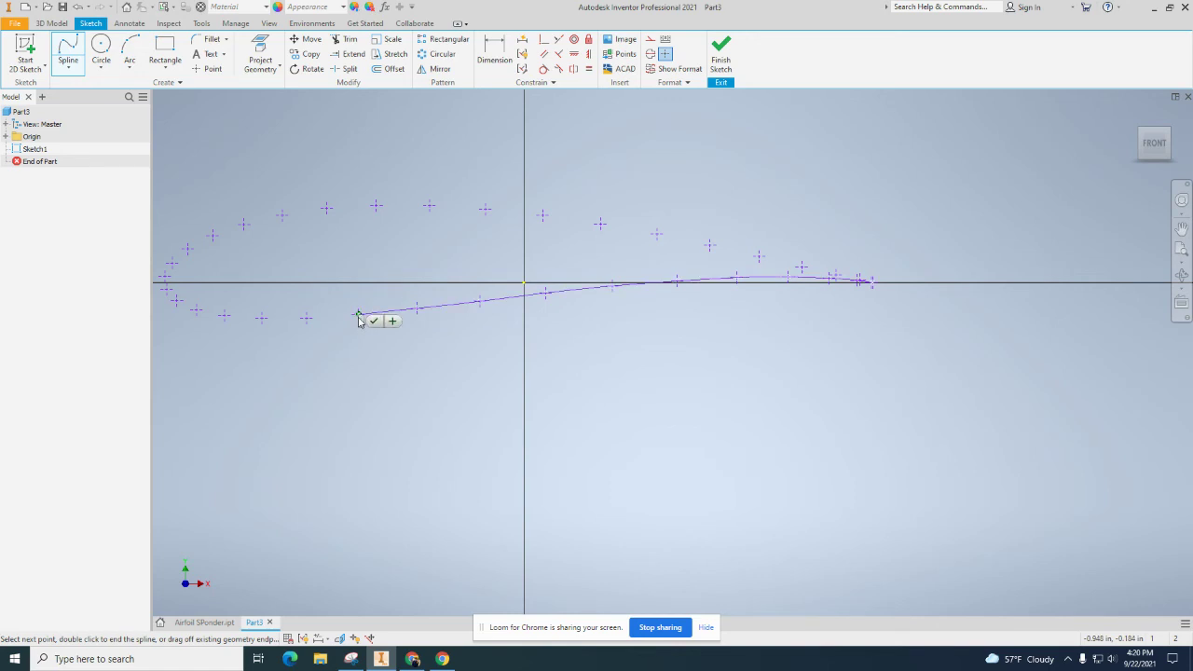
pyautogui.click(306, 319)
pyautogui.click(262, 319)
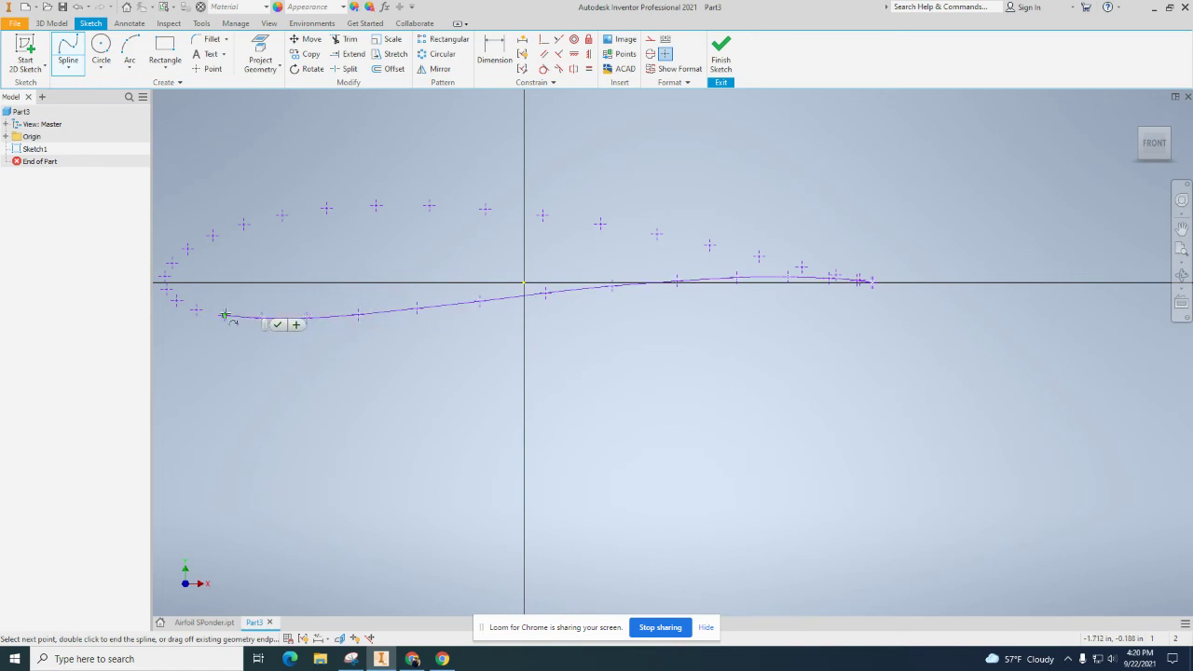
# Carry the spline around the leading edge to the second upper-surface point above the horizontal axis and finish it there.
pyautogui.scroll(4, 281, 276)
pyautogui.scroll(-6, 280, 276)
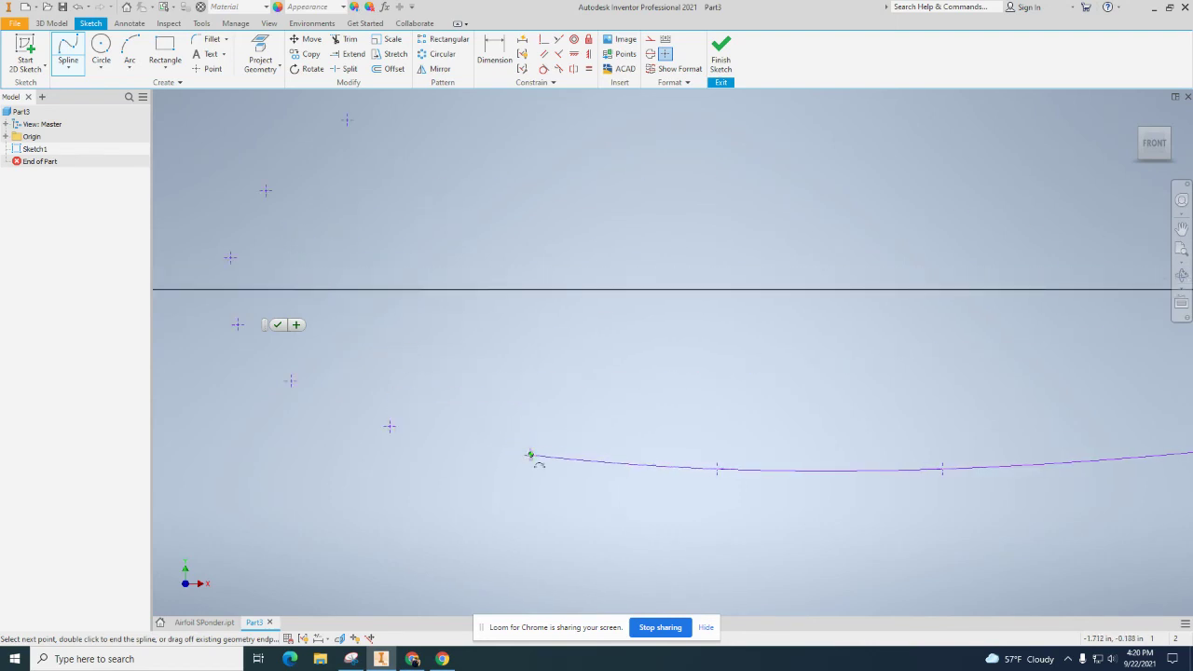
pyautogui.click(530, 455)
pyautogui.click(391, 429)
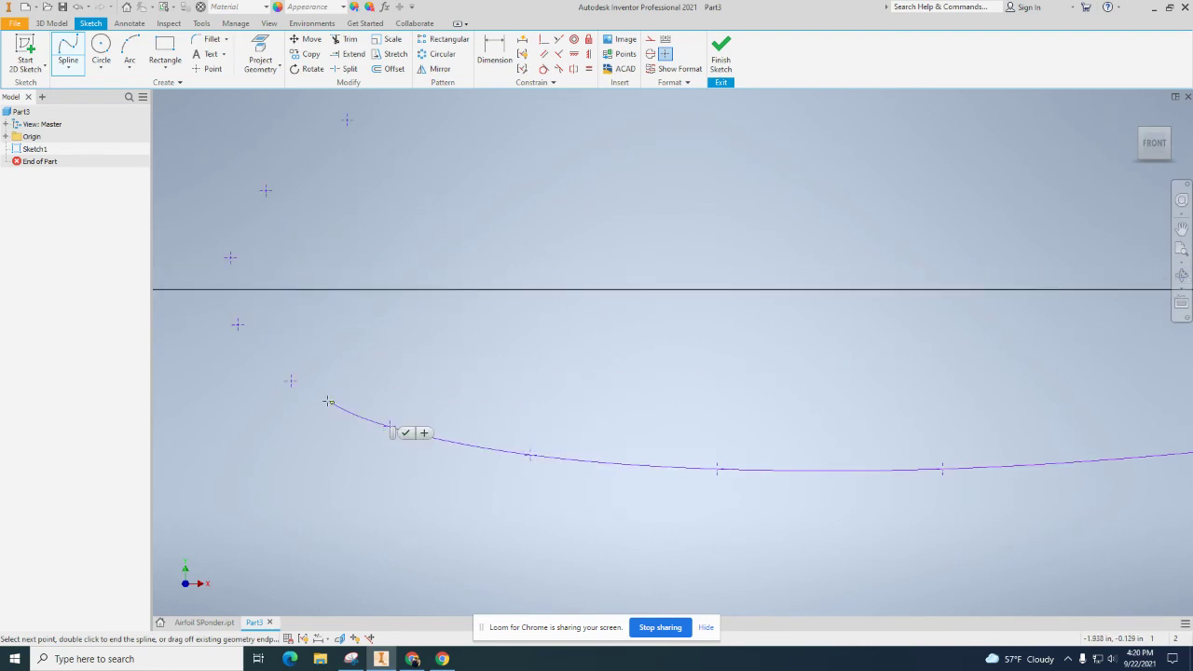
pyautogui.click(290, 382)
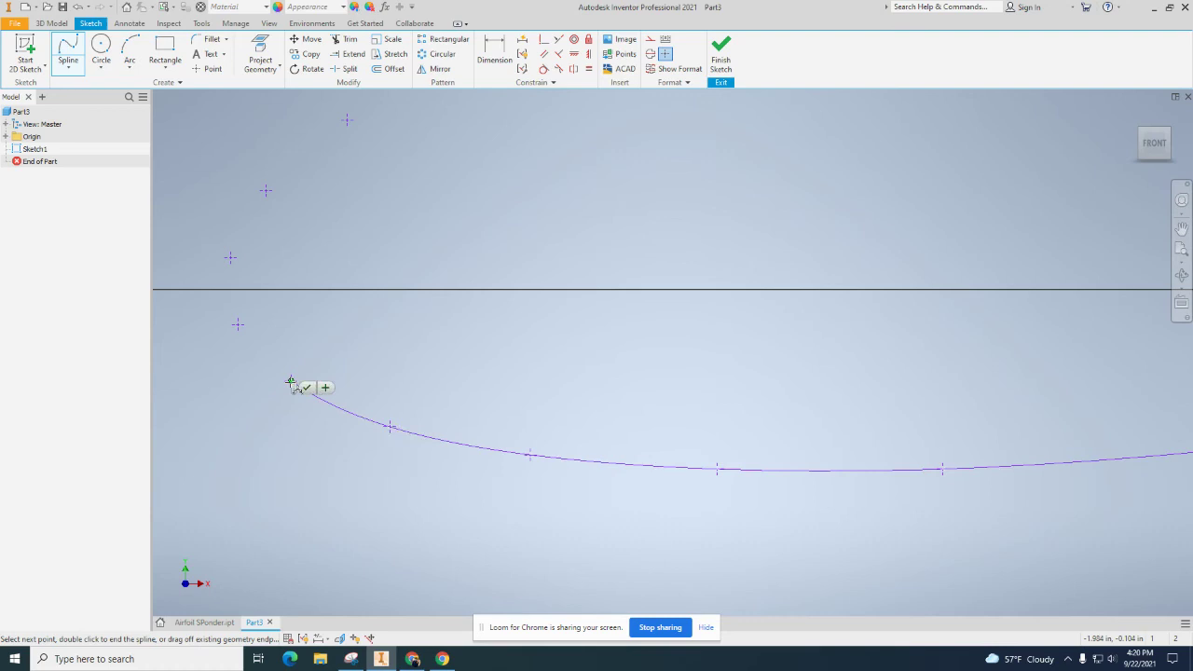
pyautogui.click(238, 326)
pyautogui.click(231, 258)
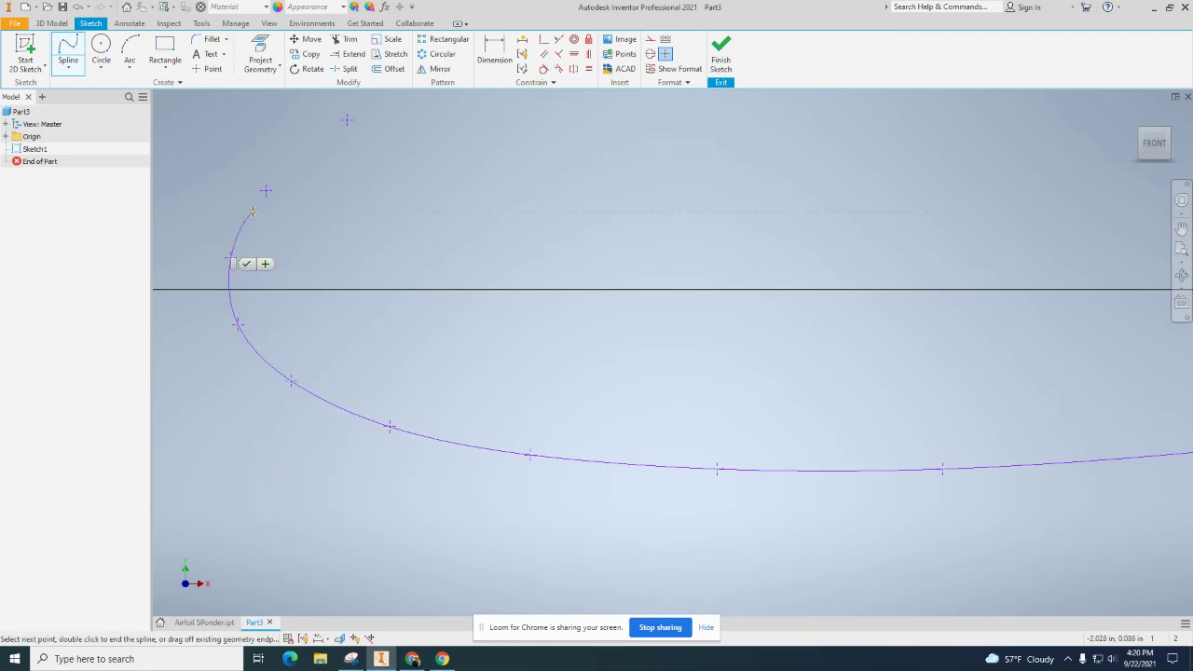
pyautogui.click(265, 191)
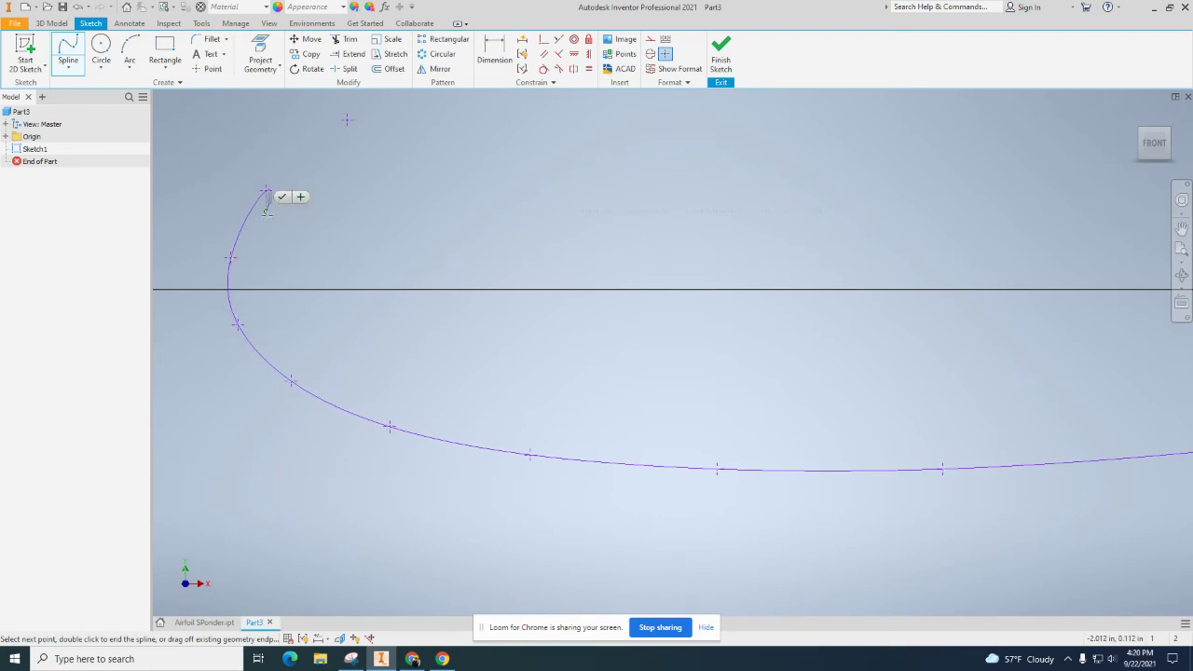
pyautogui.click(281, 197)
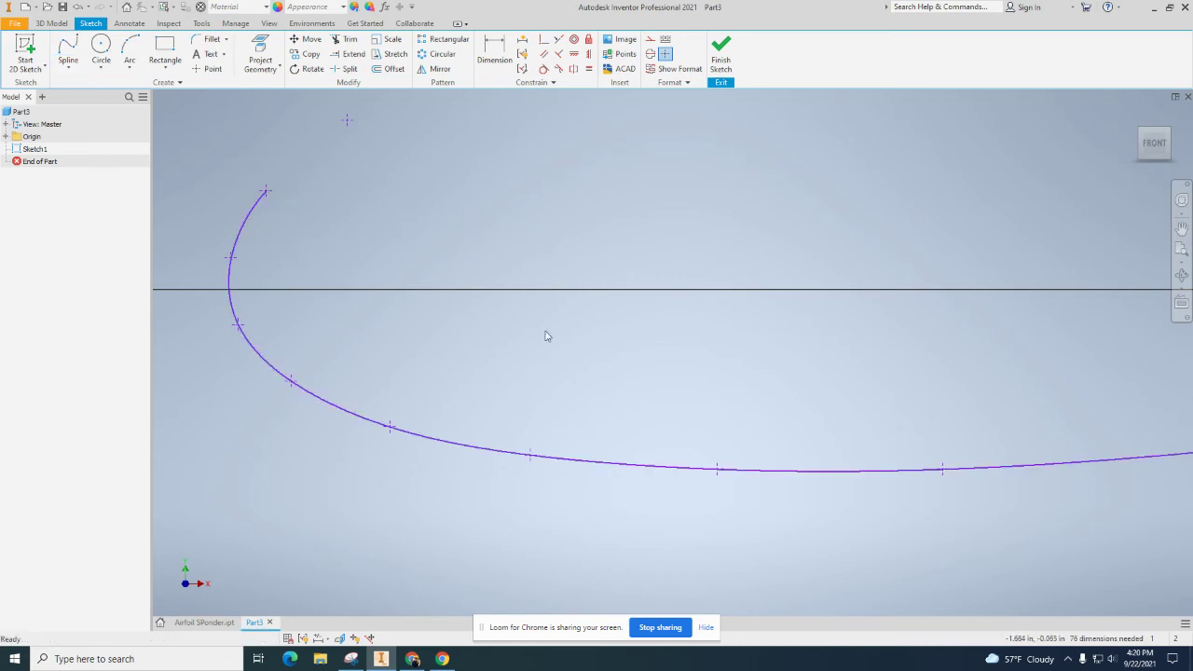
# Switch to the finished airfoil part and examine the completed spline profile in Extrusion1's Sketch1, leaving the sketch unmodified.
pyautogui.click(203, 621)
pyautogui.click(6, 161)
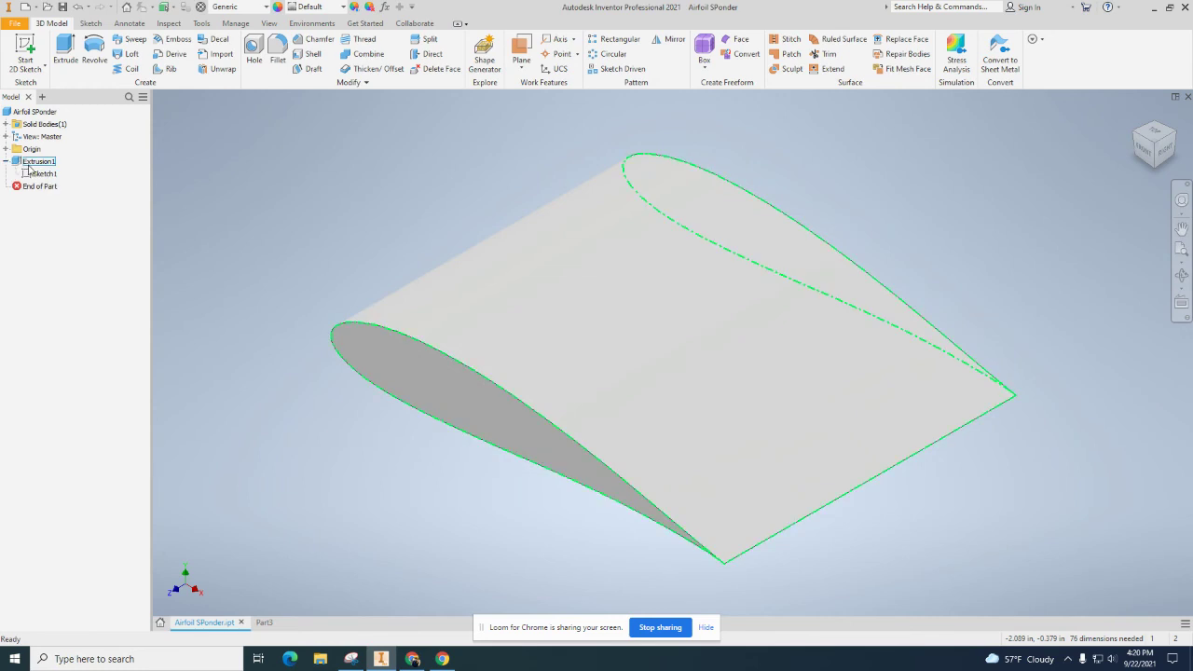
pyautogui.doubleClick(43, 174)
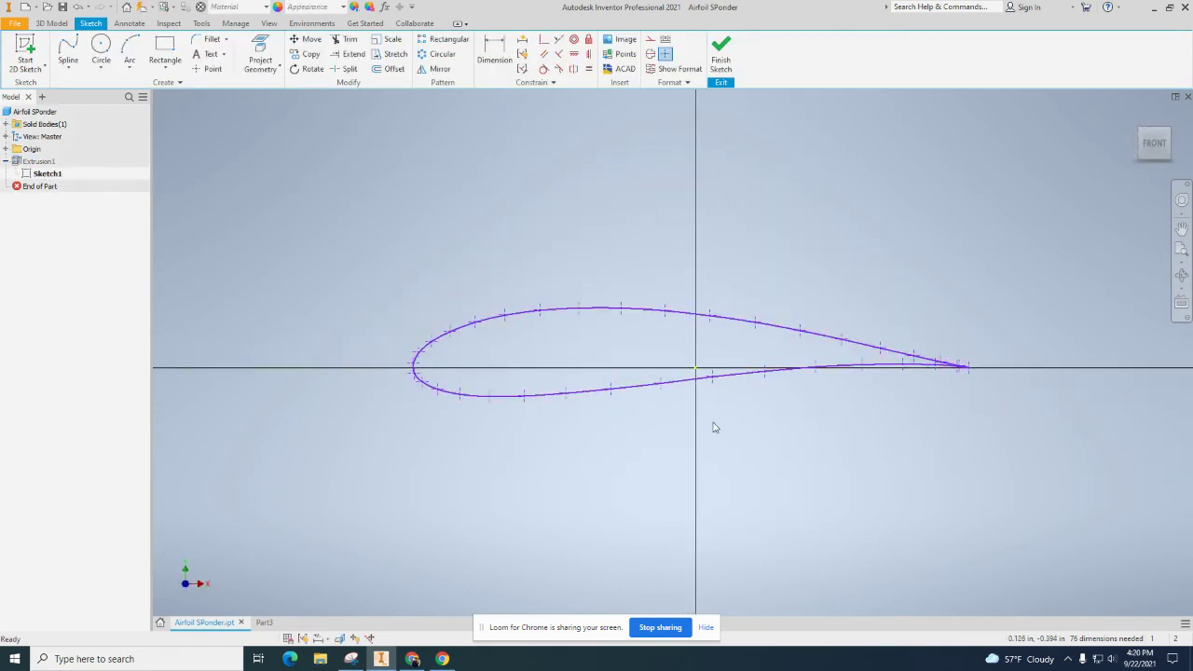
pyautogui.click(723, 58)
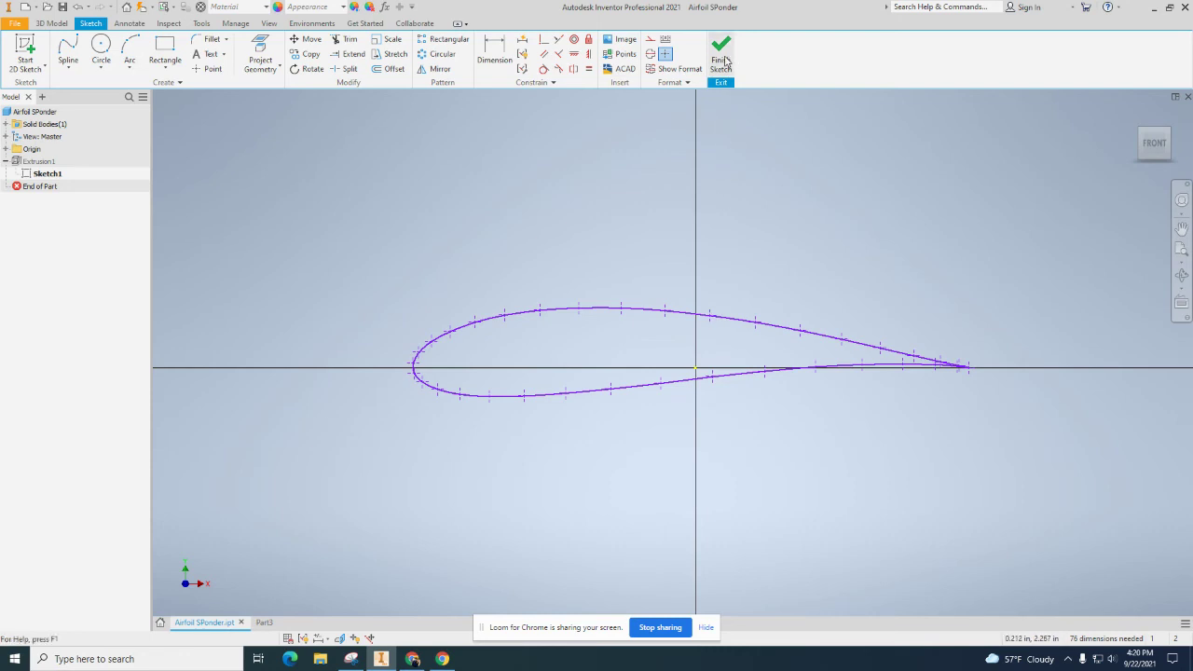
# Delete Extrusion1 from the finished airfoil part while keeping its consumed sketch.
pyautogui.rightClick(42, 168)
pyautogui.click(82, 234)
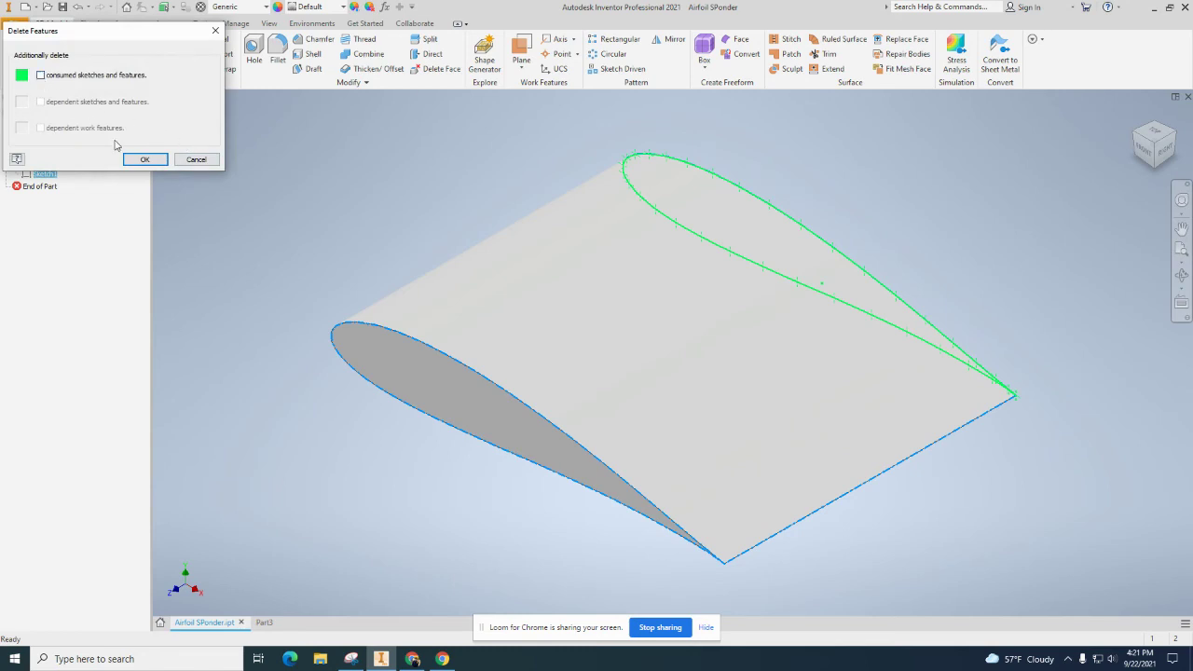
pyautogui.click(145, 159)
# Extrude the closed airfoil profile of Sketch1 by a distance of 3 in.
pyautogui.press('e')
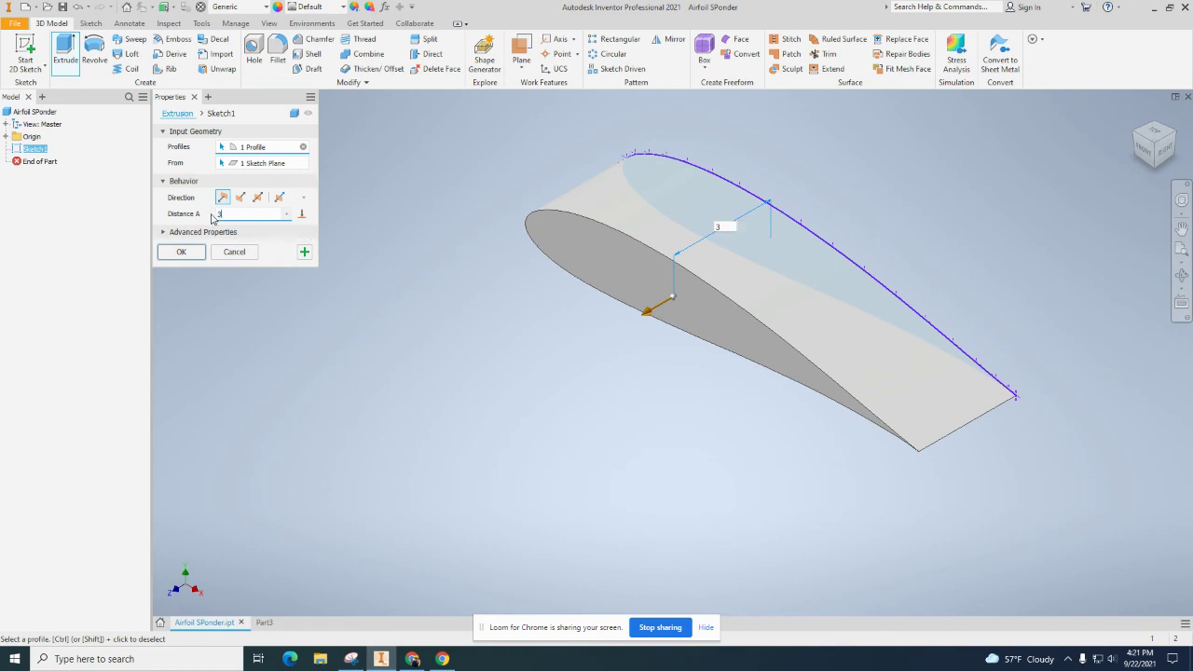
pyautogui.write('3')
pyautogui.click(186, 252)
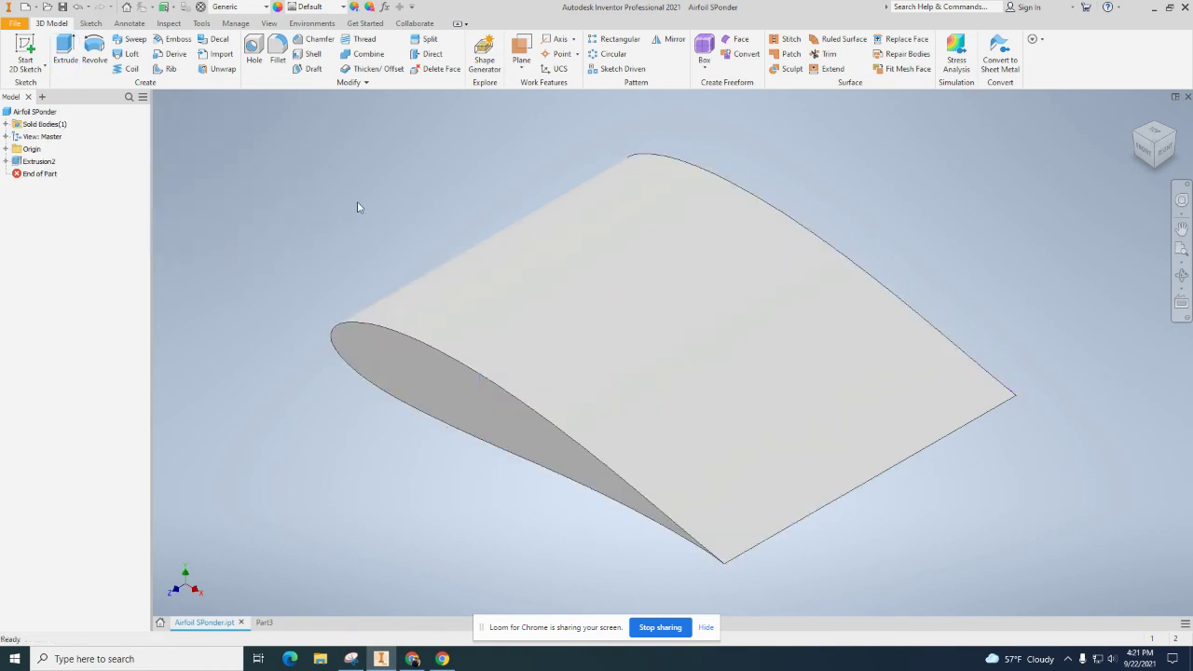
pyautogui.click(1161, 137)
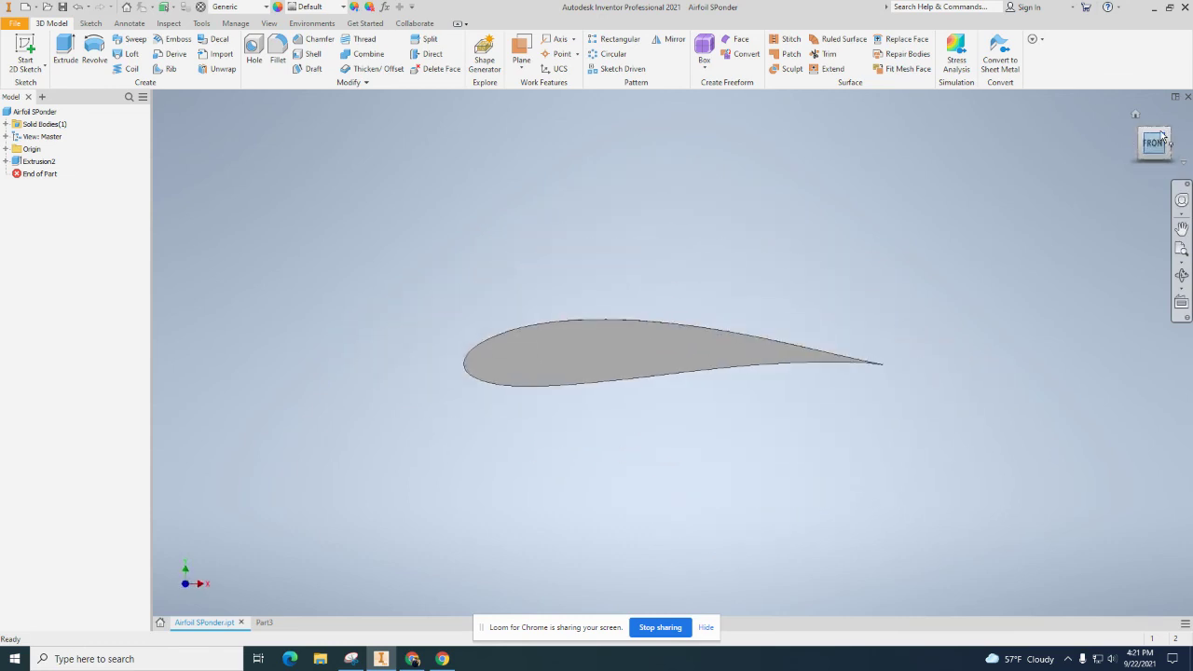
pyautogui.click(1166, 130)
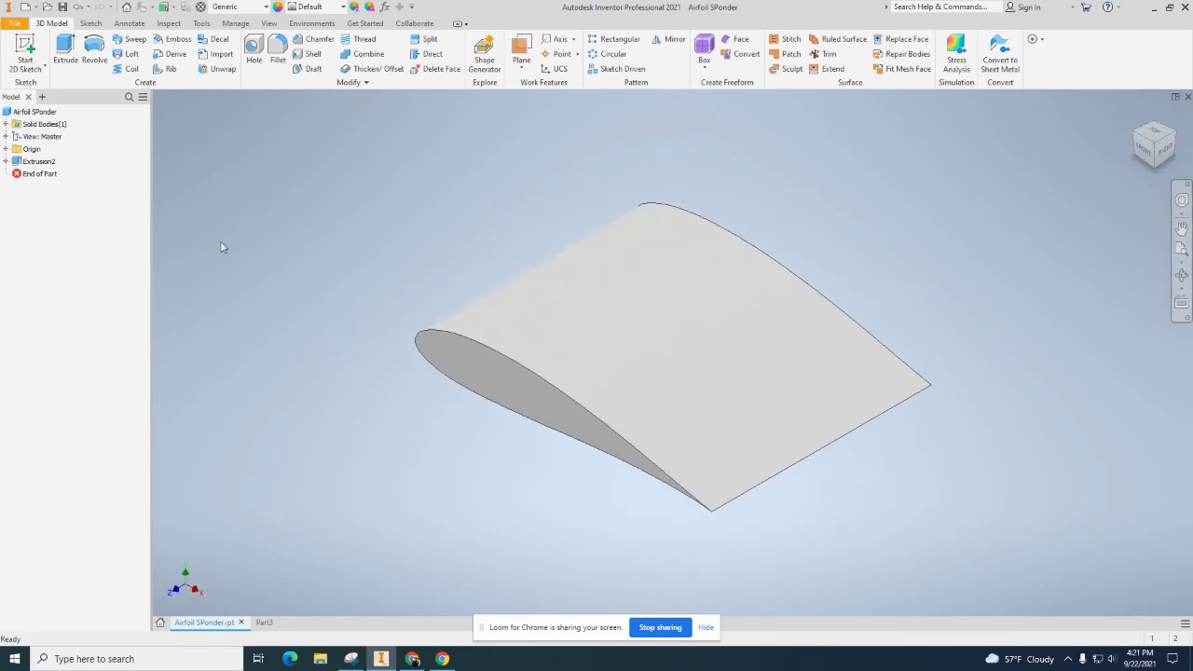
# Save the airfoil part to the Desktop as an Autodesk Inventor Part (*.ipt) under its existing file name, replacing the existing file.
pyautogui.click(18, 23)
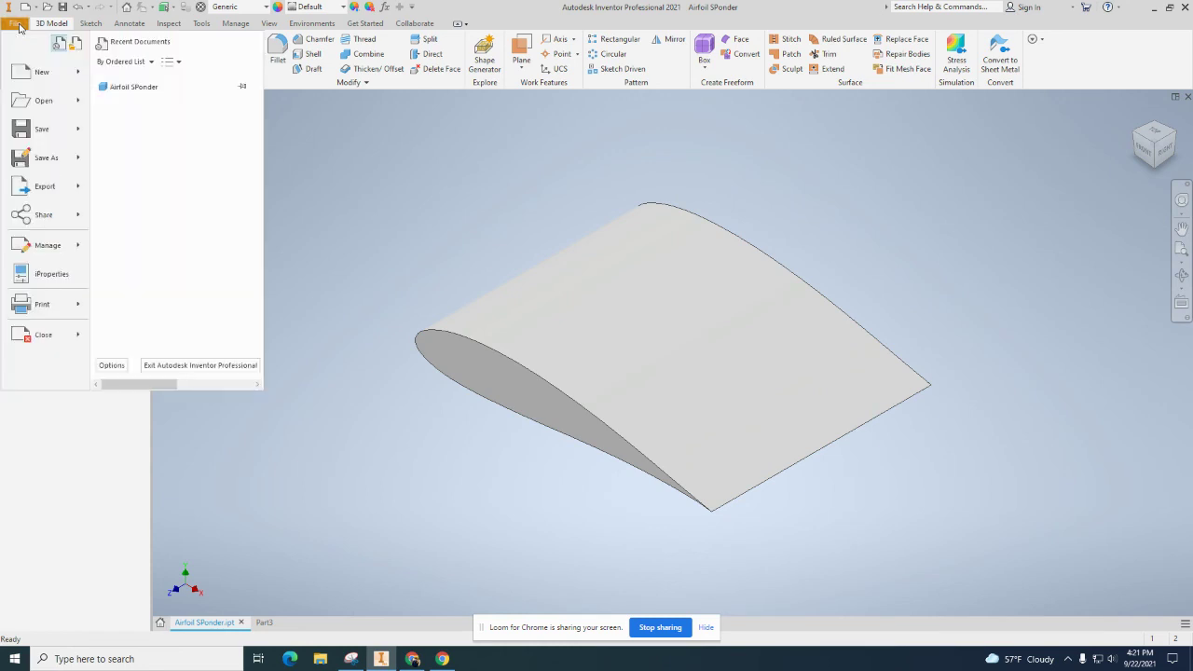
pyautogui.click(51, 159)
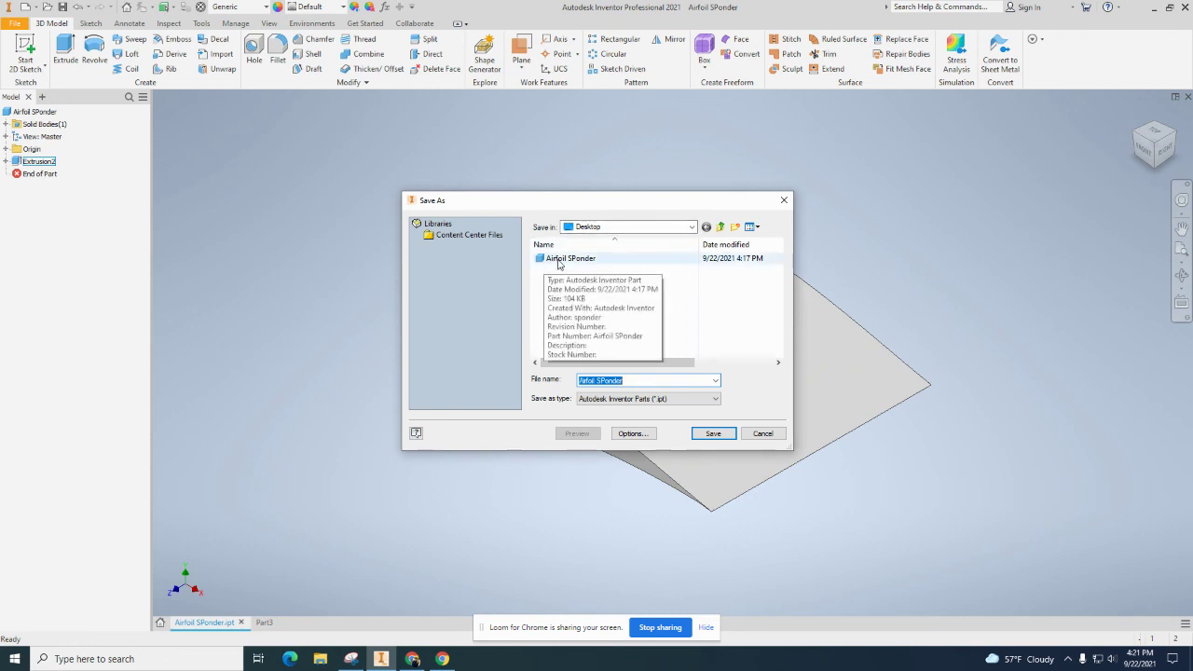
pyautogui.click(721, 435)
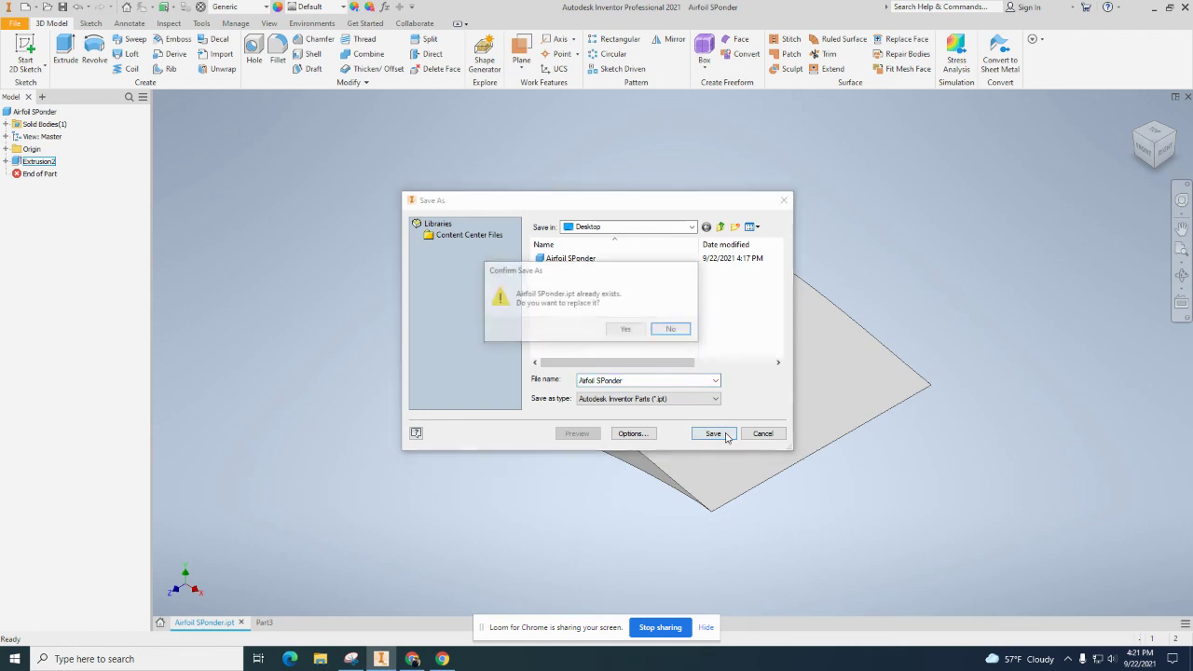
pyautogui.click(626, 329)
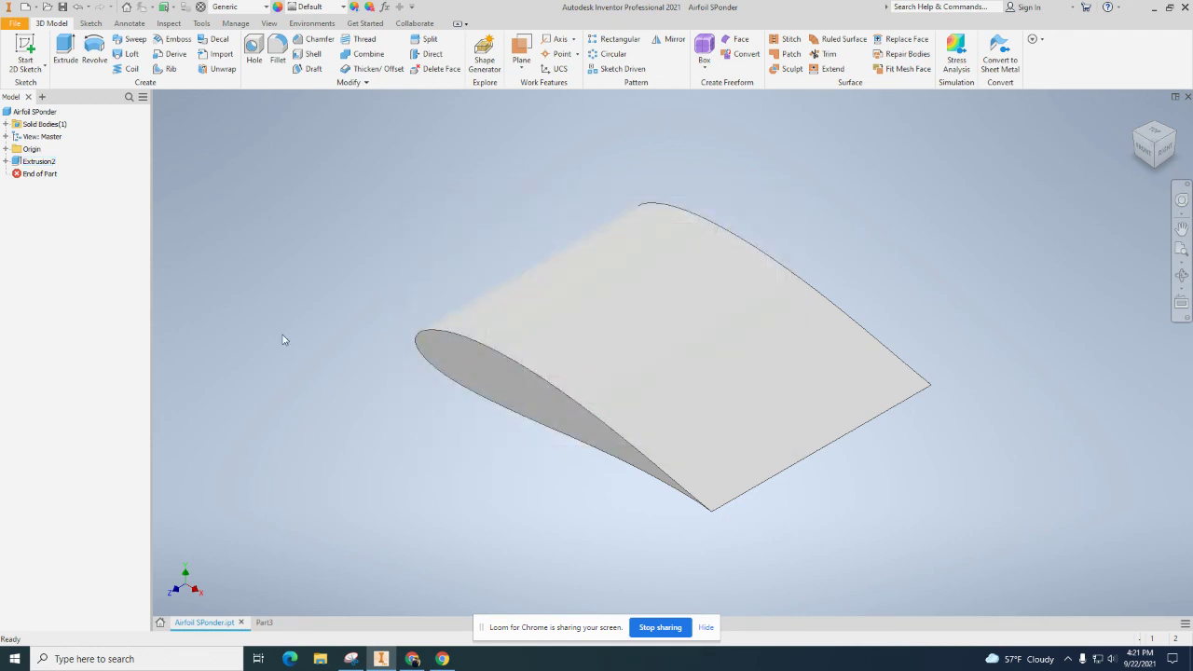